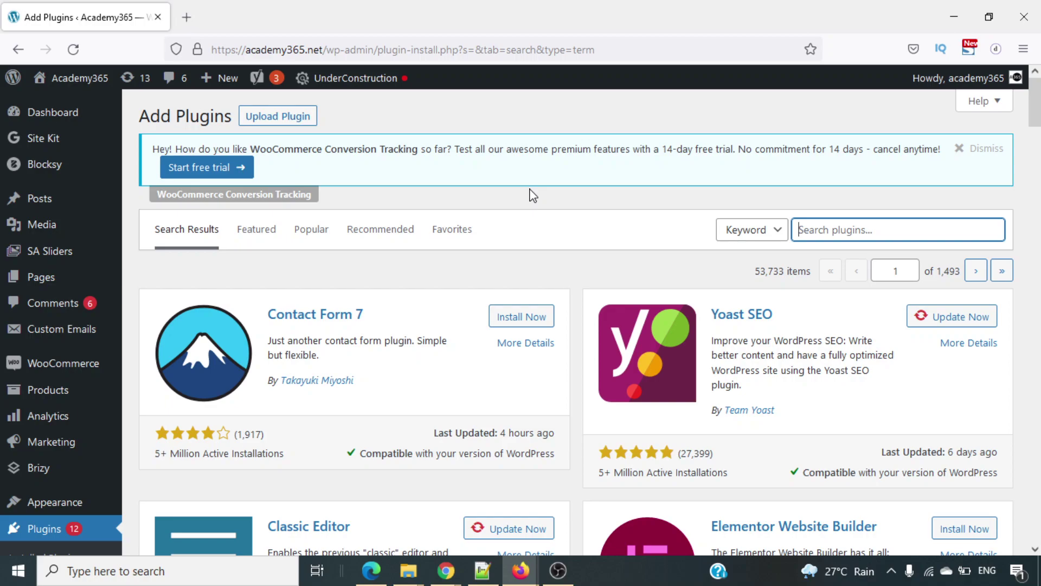
# Search the plugin directory for 'smtp' and install WP Mail SMTP by WPForms.
pyautogui.write('smtp')
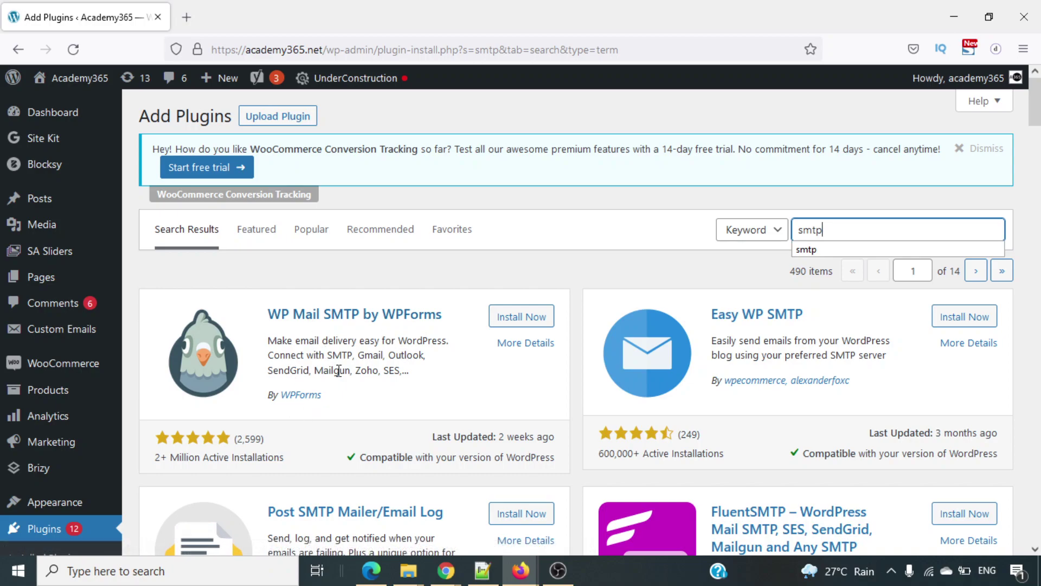
pyautogui.click(535, 321)
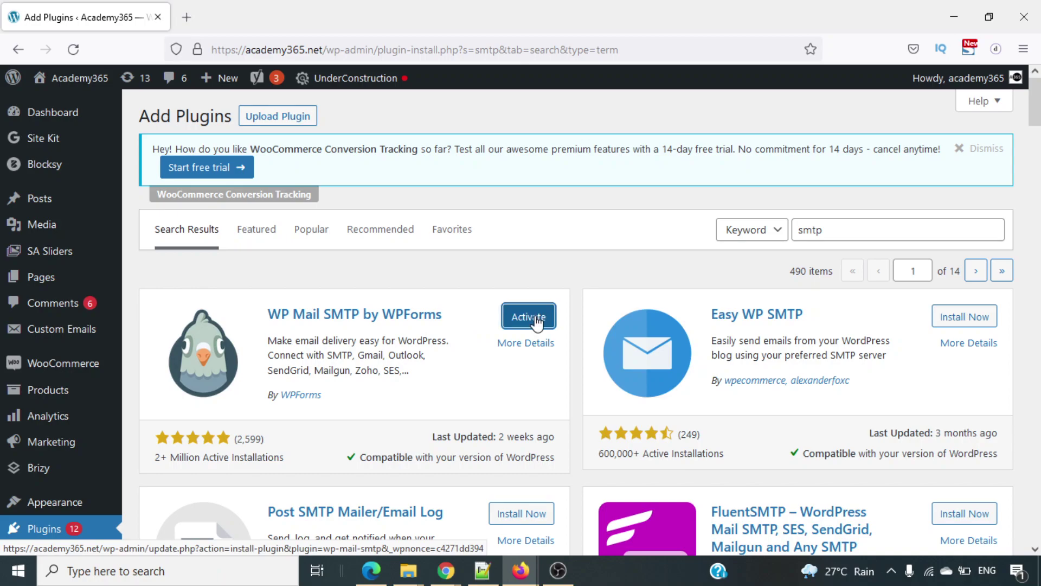
# Activate WP Mail SMTP and launch its setup wizard at the mailer selection list.
pyautogui.click(537, 322)
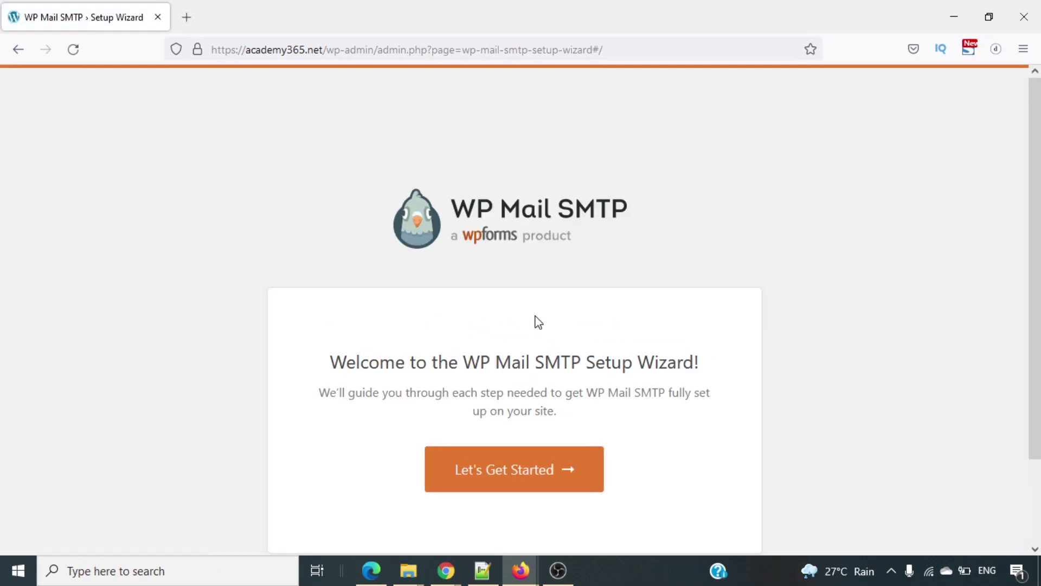
pyautogui.scroll(-2, 807, 360)
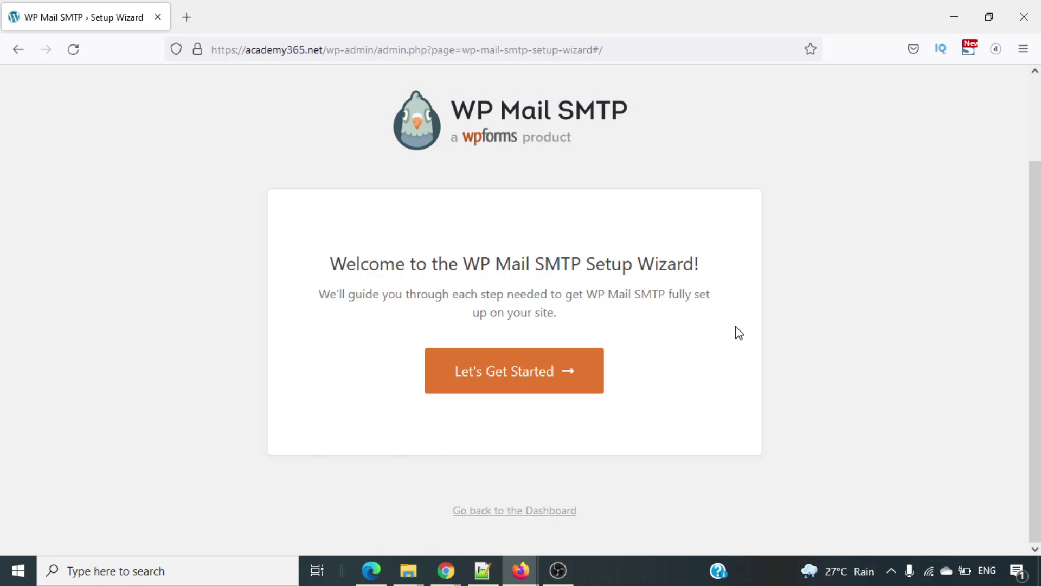
pyautogui.click(536, 374)
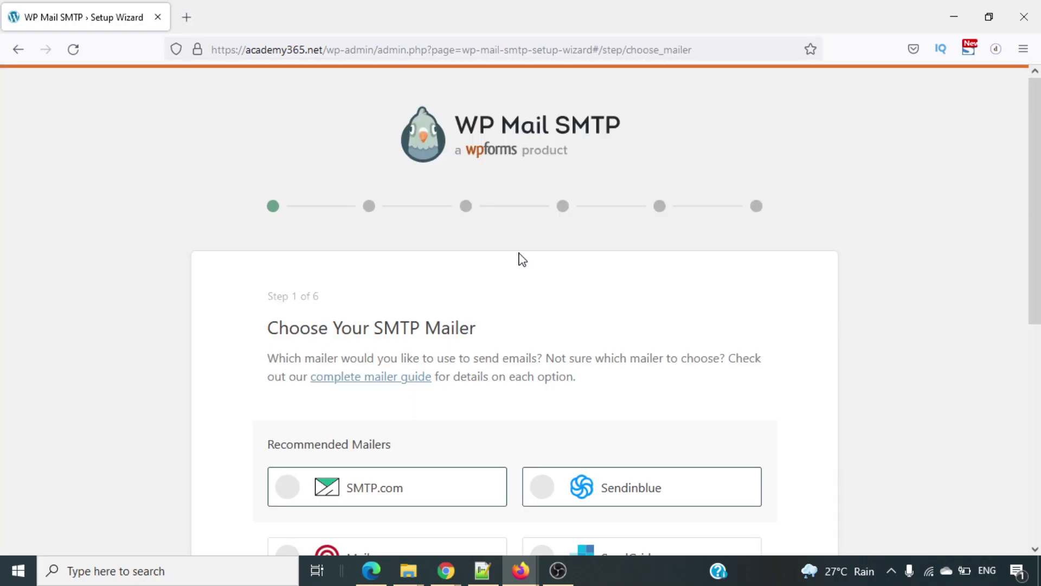
pyautogui.scroll(-5, 522, 259)
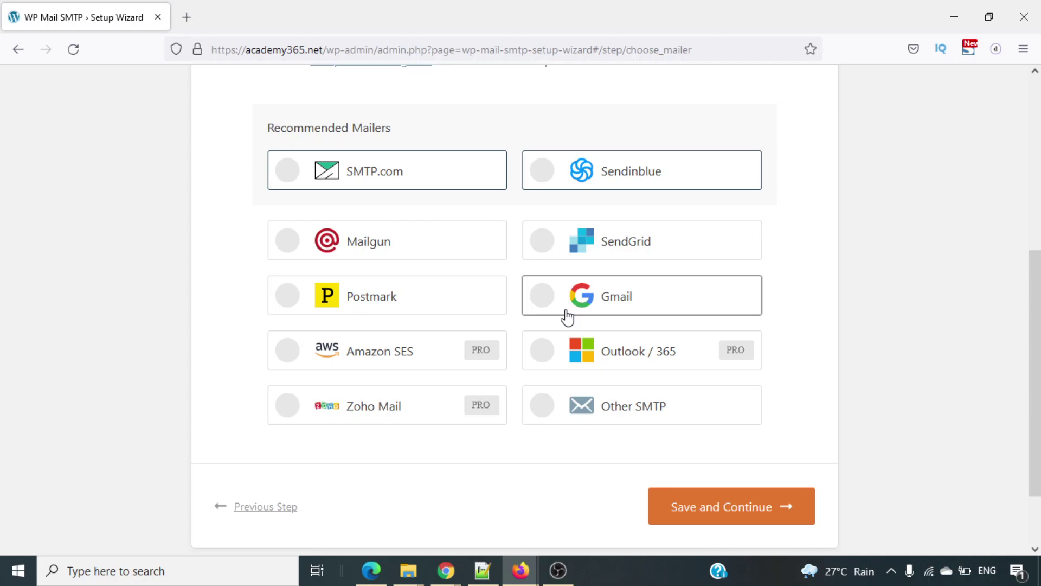
# Choose Gmail as the mailer, save, and acknowledge the Gmail limitations warning.
pyautogui.click(568, 316)
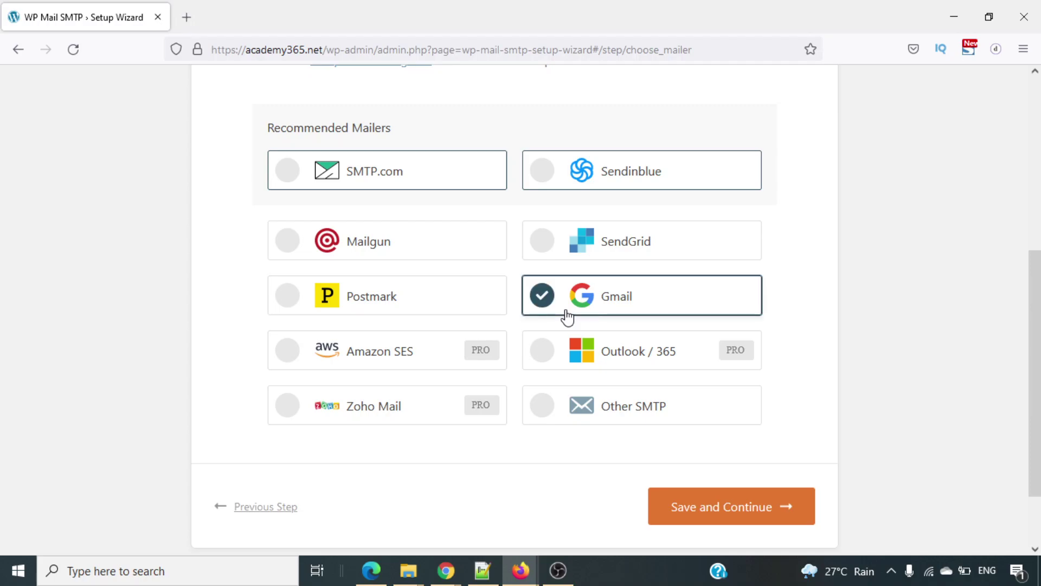
pyautogui.click(732, 509)
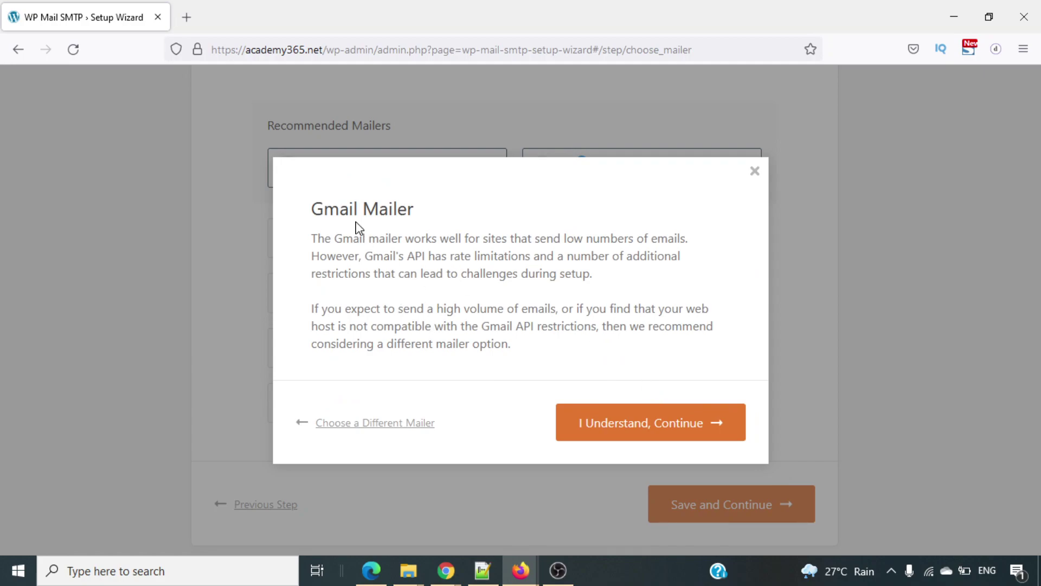
pyautogui.tripleClick(601, 243)
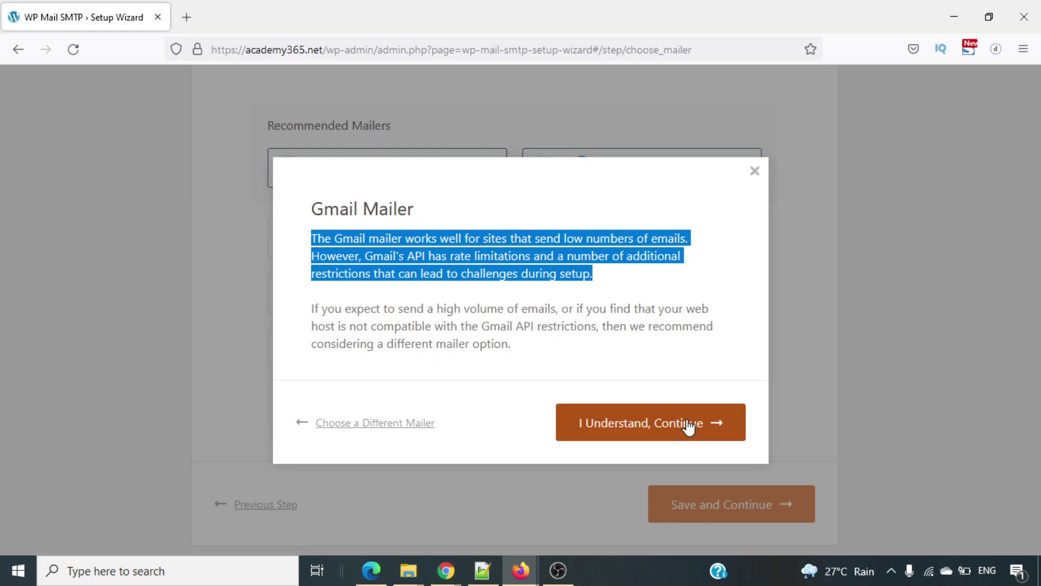
pyautogui.click(618, 422)
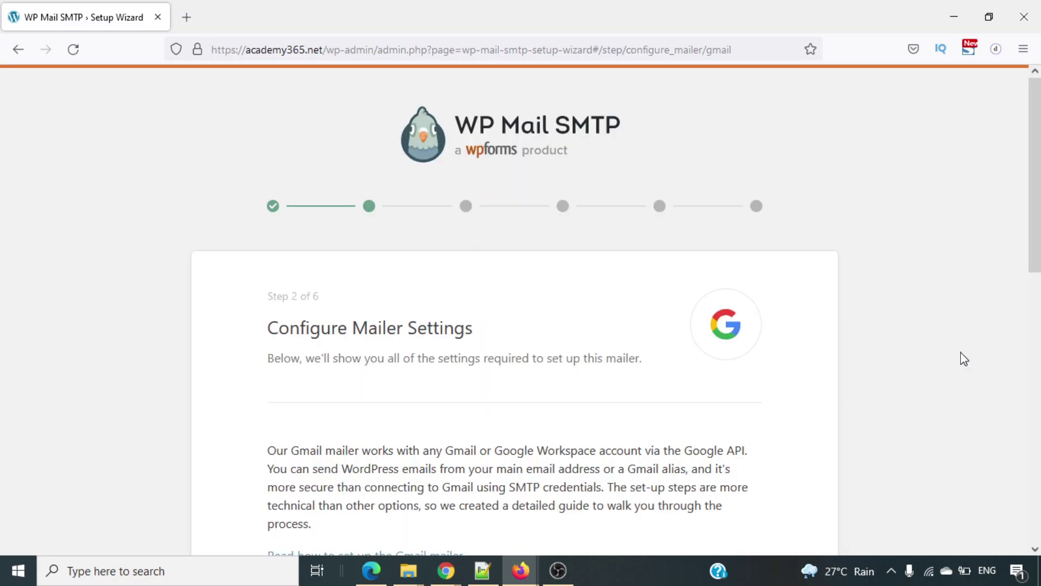
pyautogui.scroll(-4, 964, 359)
pyautogui.scroll(-2, 963, 359)
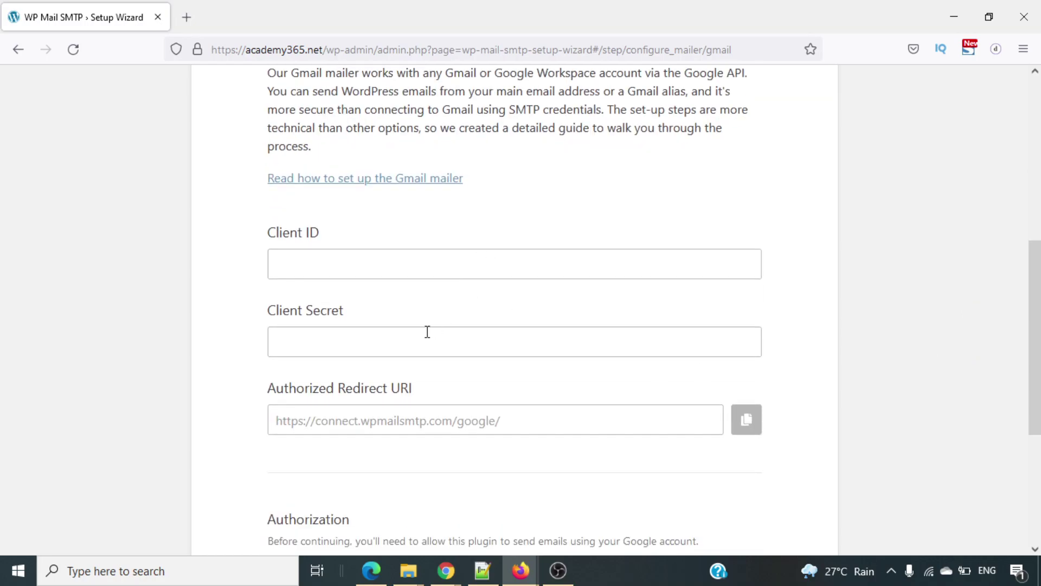
pyautogui.scroll(-1, 426, 332)
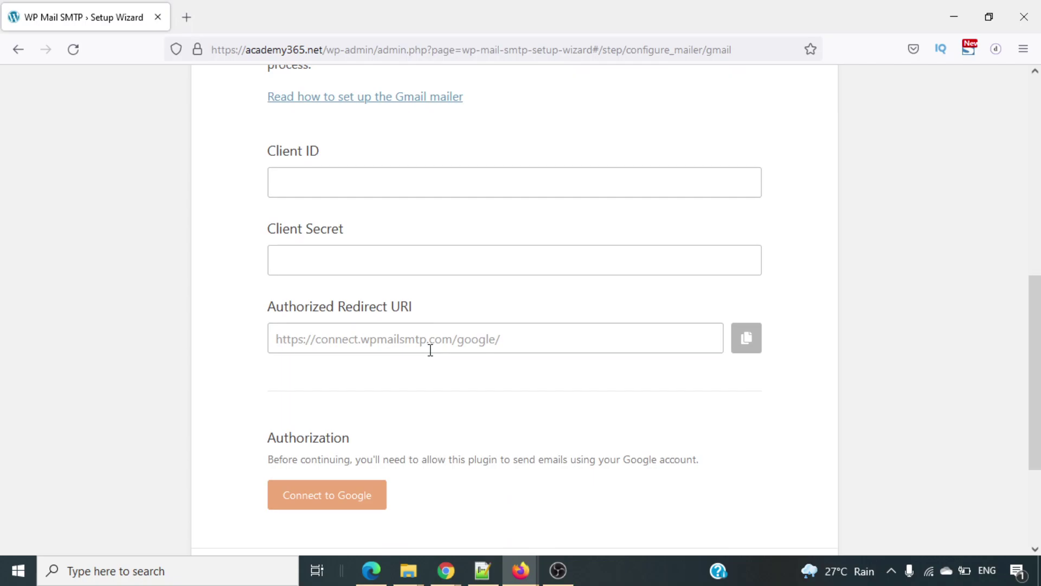
pyautogui.scroll(-2, 499, 401)
pyautogui.scroll(5, 499, 401)
pyautogui.scroll(-5, 504, 400)
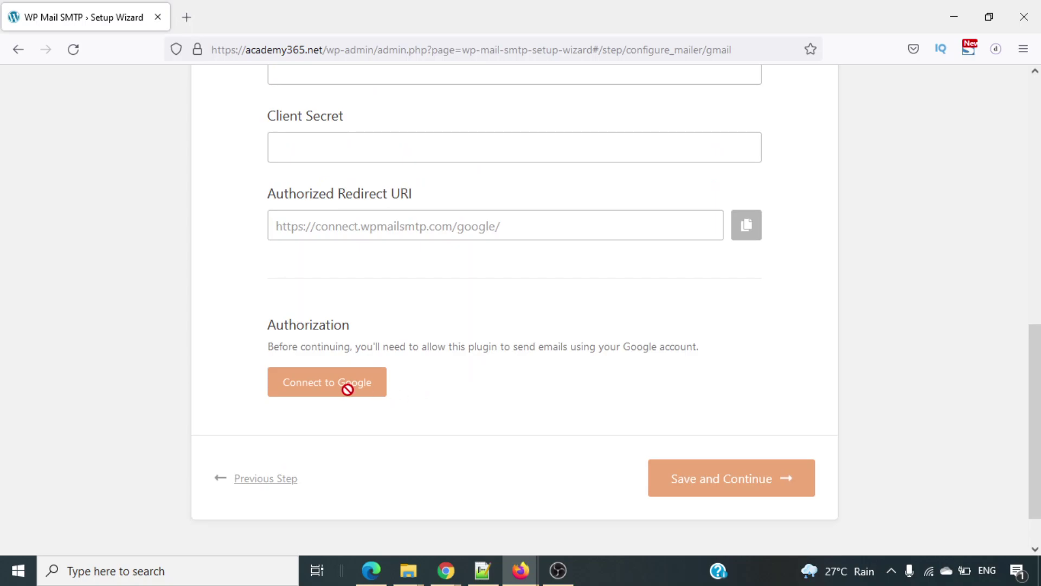
pyautogui.scroll(4, 519, 393)
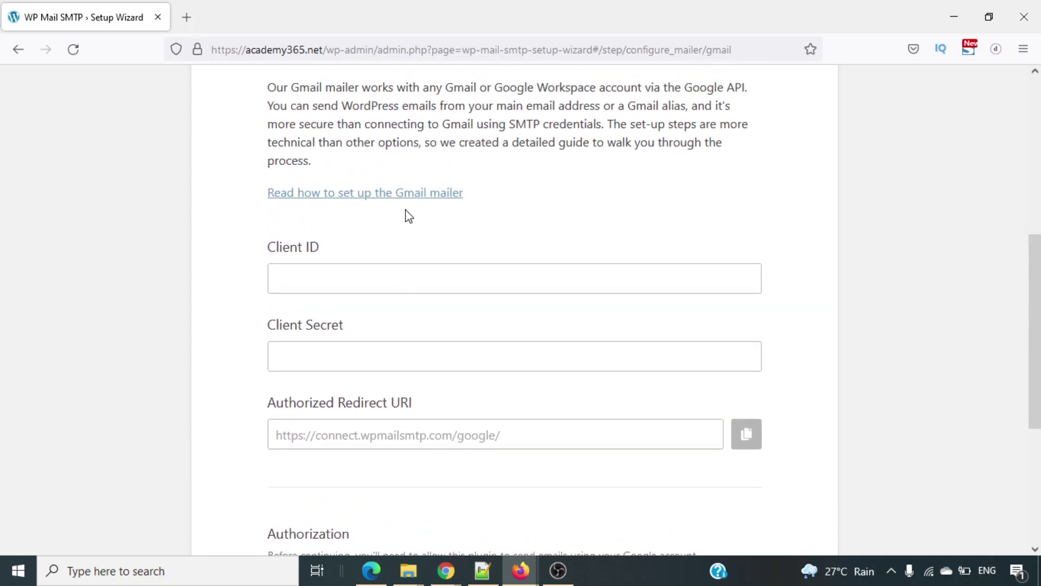
# Open the 'how to set up the Gmail mailer' guide in a new tab and skim it.
pyautogui.rightClick(349, 201)
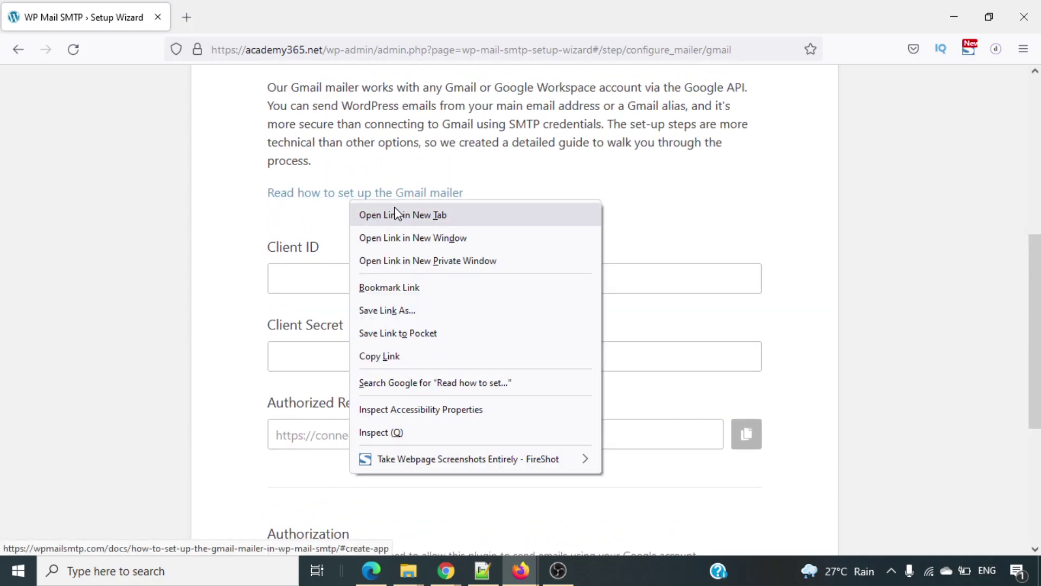
pyautogui.click(397, 213)
pyautogui.click(263, 7)
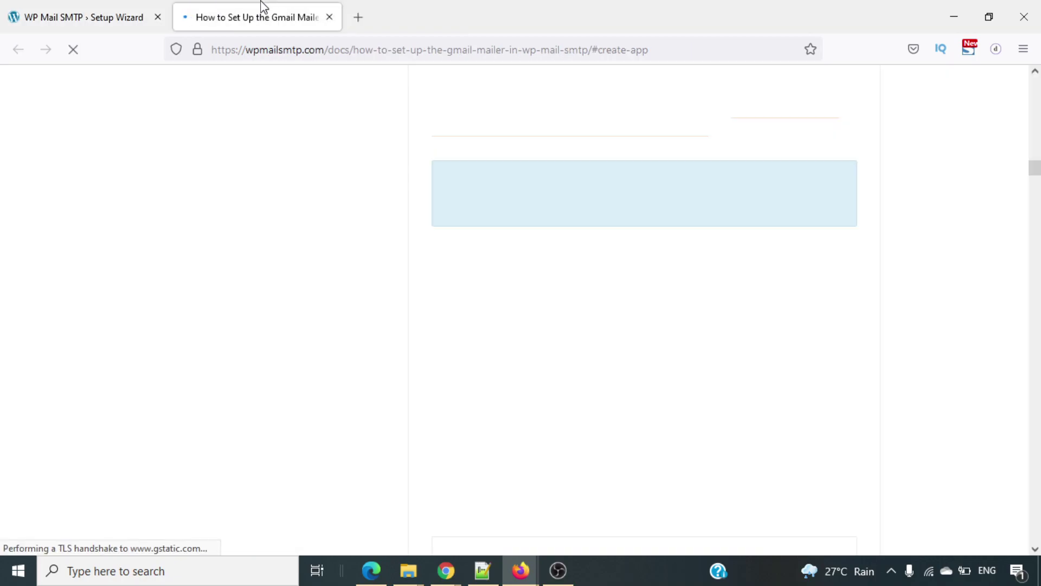
pyautogui.scroll(-3, 431, 259)
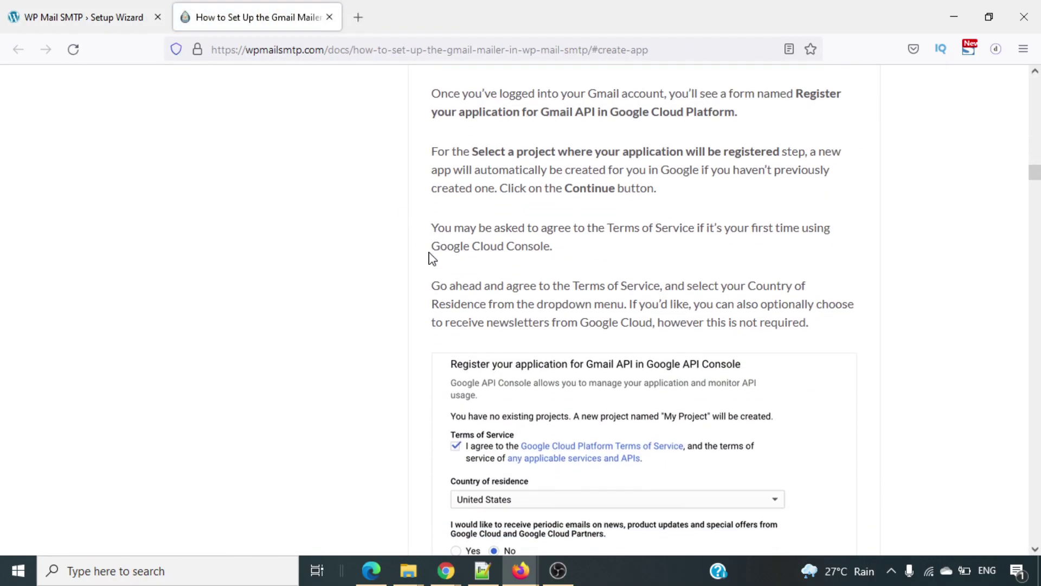
pyautogui.scroll(-4, 432, 258)
pyautogui.scroll(-13, 431, 258)
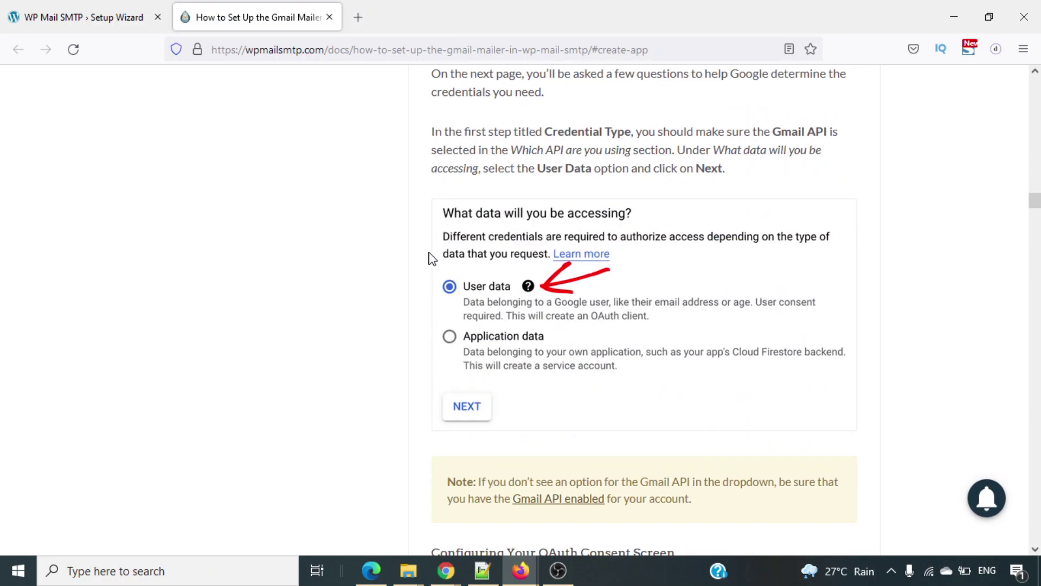
pyautogui.scroll(16, 431, 258)
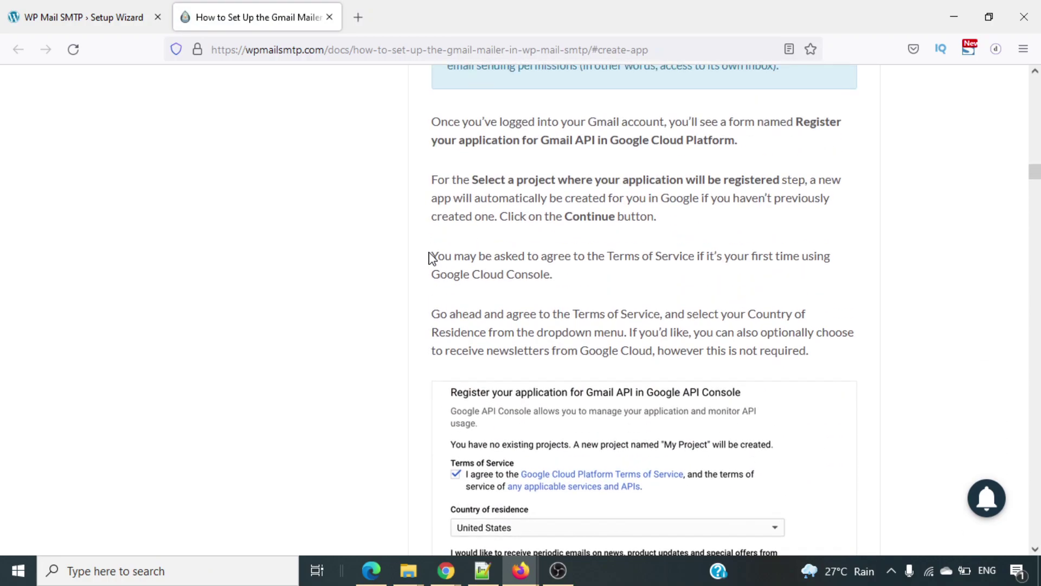
pyautogui.scroll(3, 431, 258)
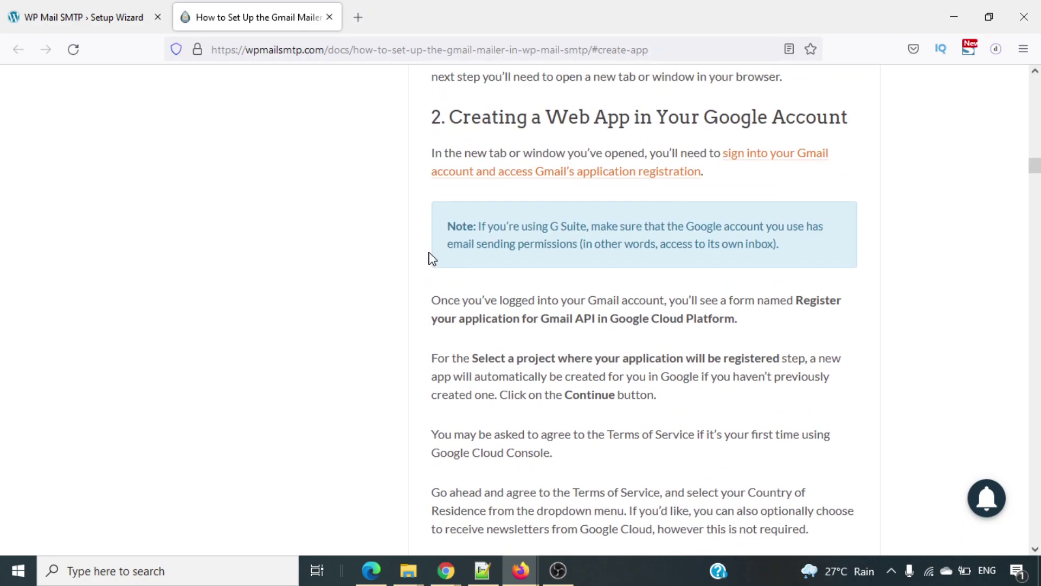
pyautogui.scroll(1, 431, 258)
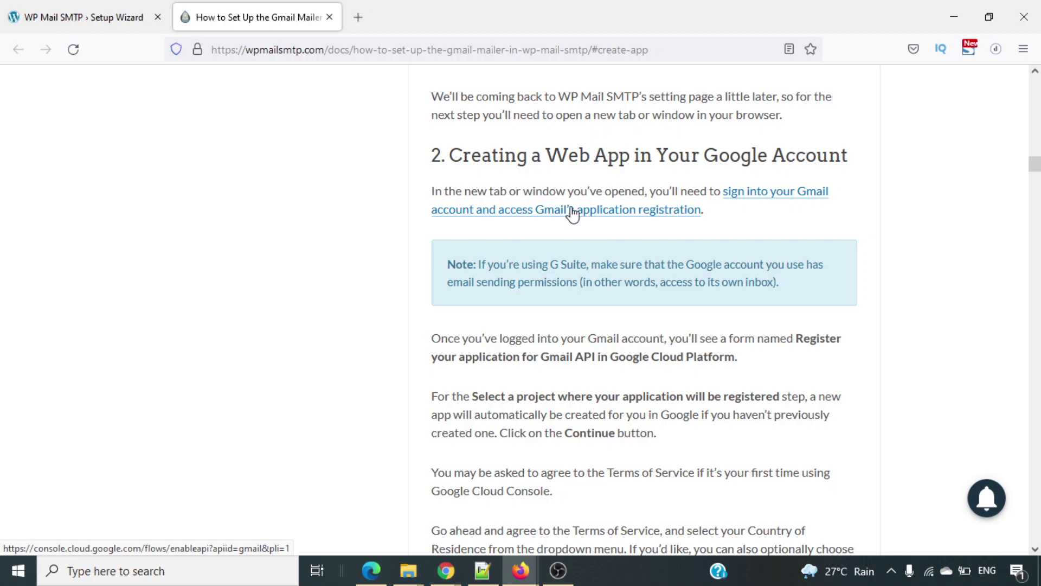
# Open the guide's Gmail application registration link in a new tab.
pyautogui.rightClick(635, 219)
pyautogui.click(516, 234)
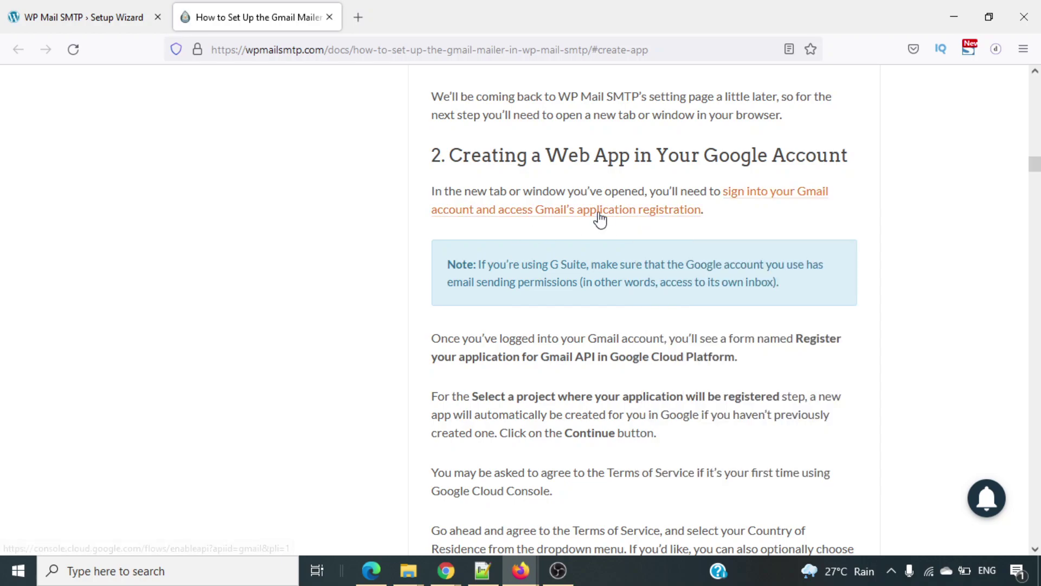
pyautogui.rightClick(607, 216)
pyautogui.click(634, 226)
# Accept the Google Cloud terms to create My Project with Gmail API, then go to credentials.
pyautogui.click(456, 49)
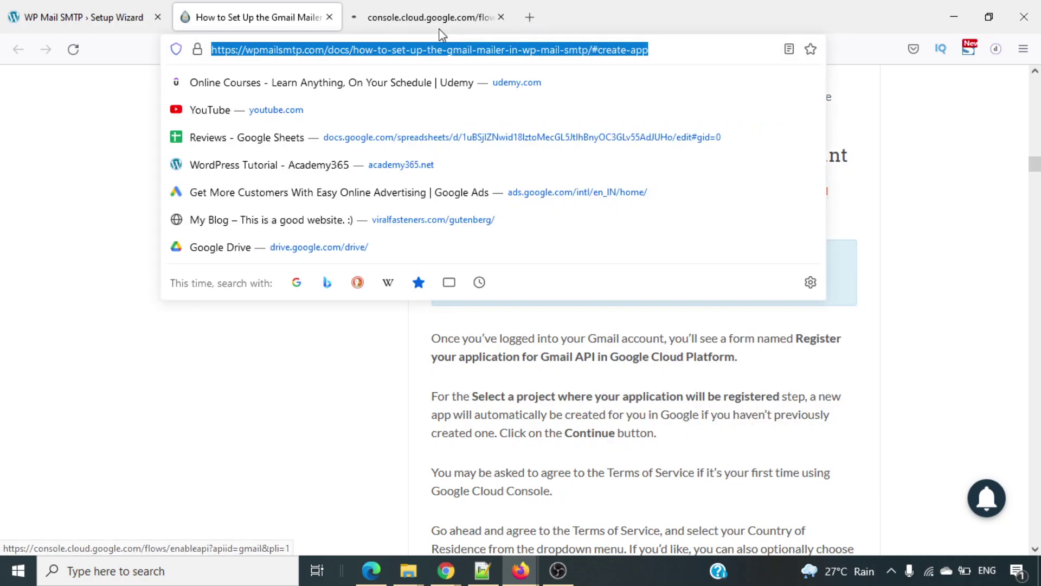
pyautogui.click(440, 25)
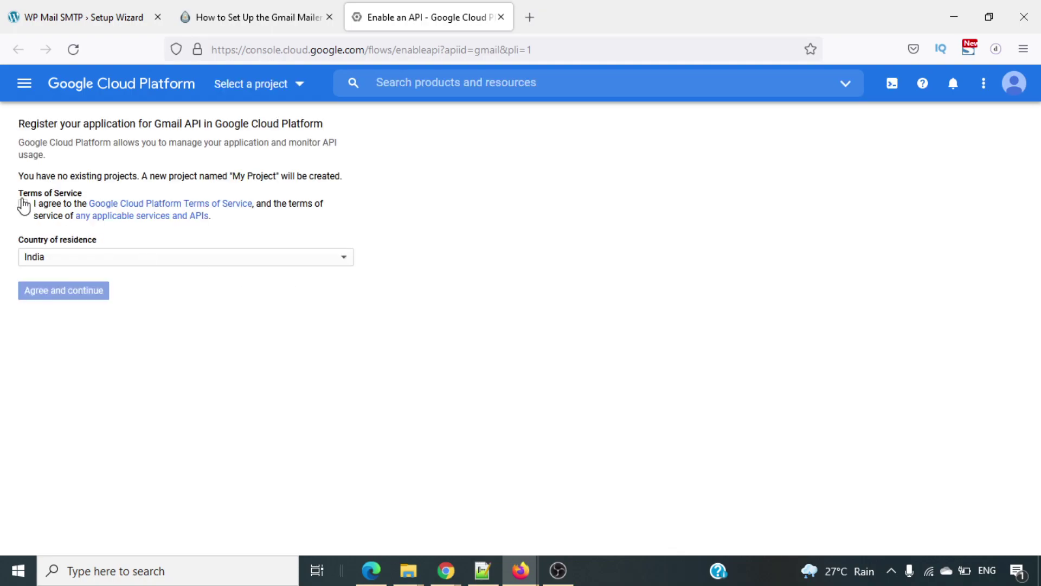
pyautogui.click(23, 204)
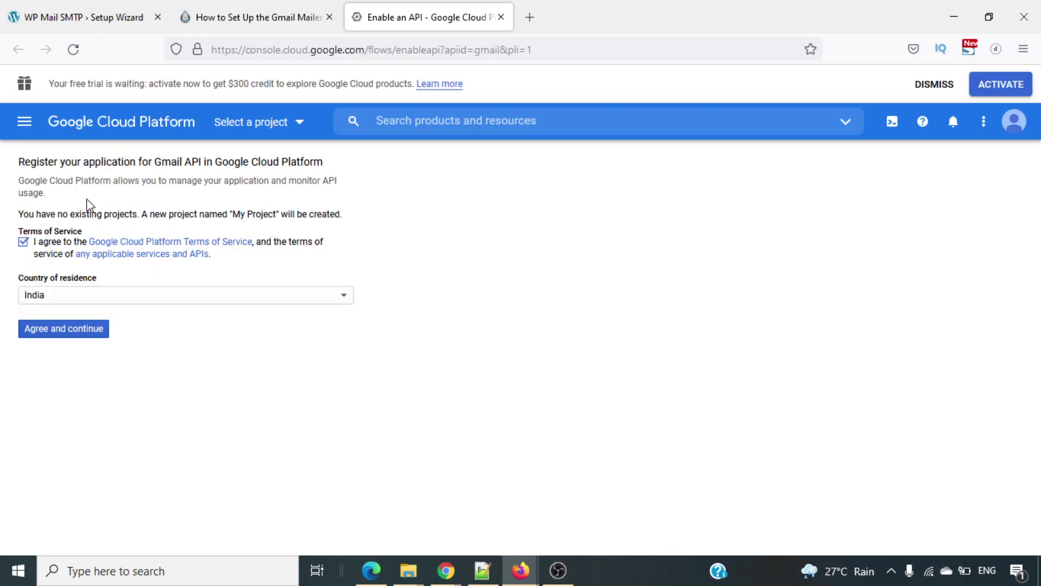
pyautogui.click(83, 331)
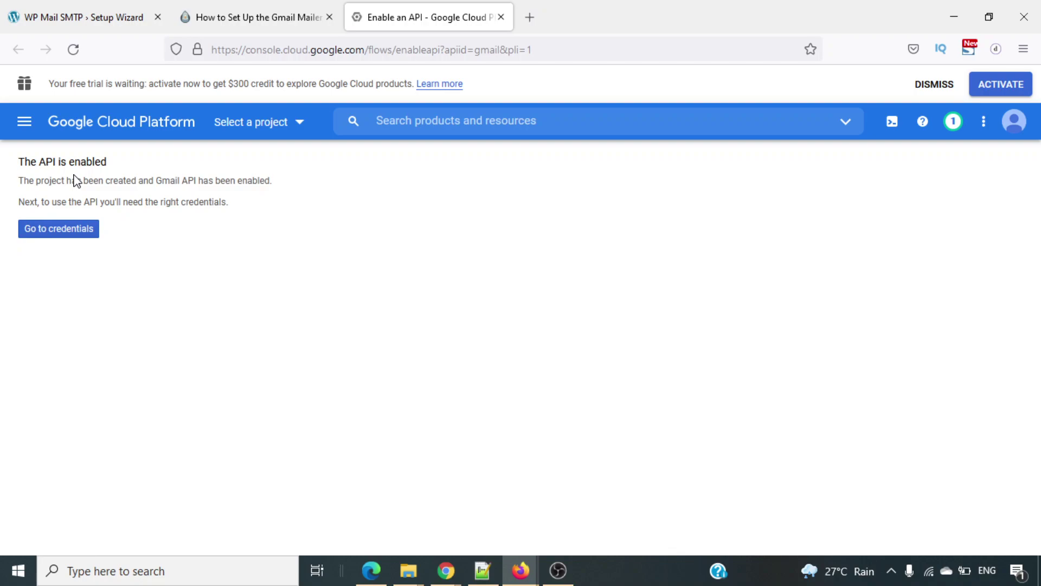
pyautogui.click(58, 233)
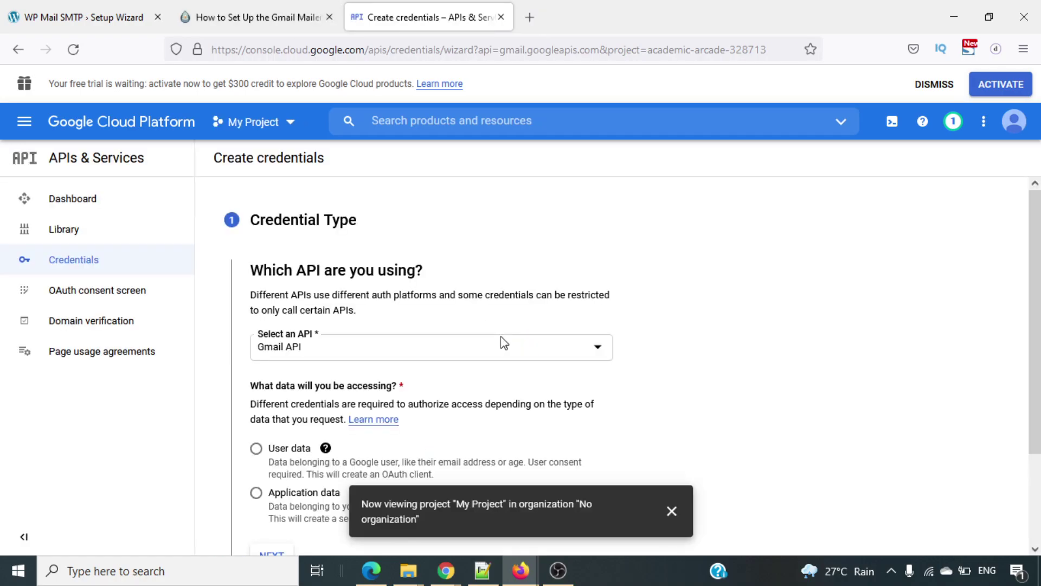
# Keep Gmail API selected, choose User data as the data accessed, and continue to the consent screen.
pyautogui.scroll(-2, 699, 345)
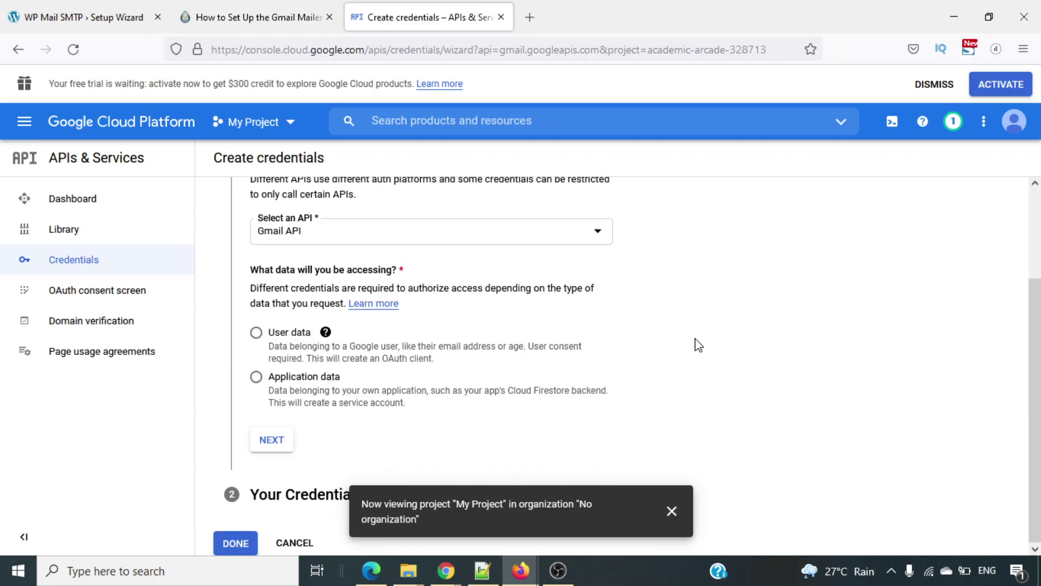
pyautogui.click(403, 239)
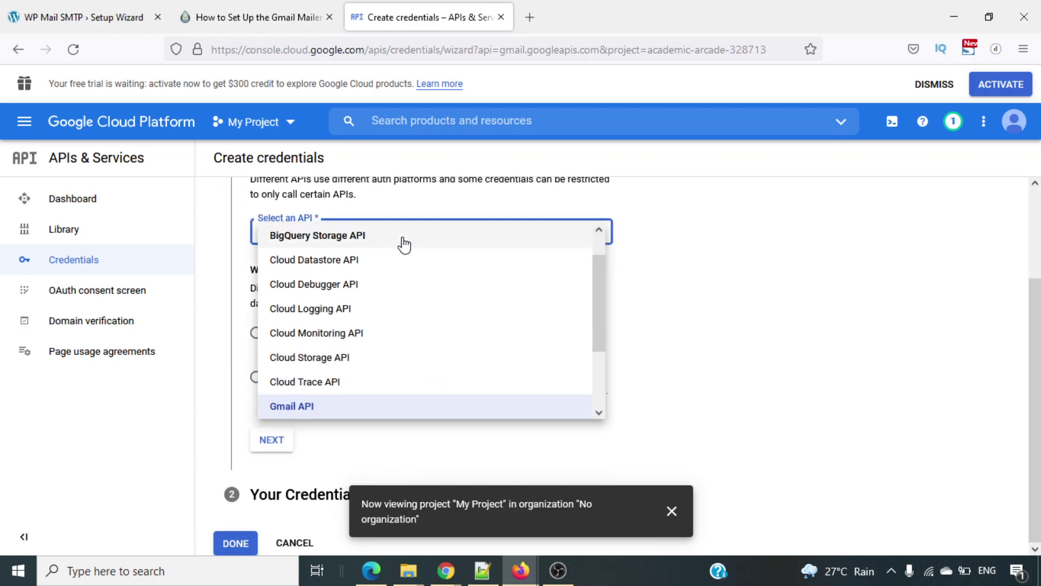
pyautogui.click(685, 297)
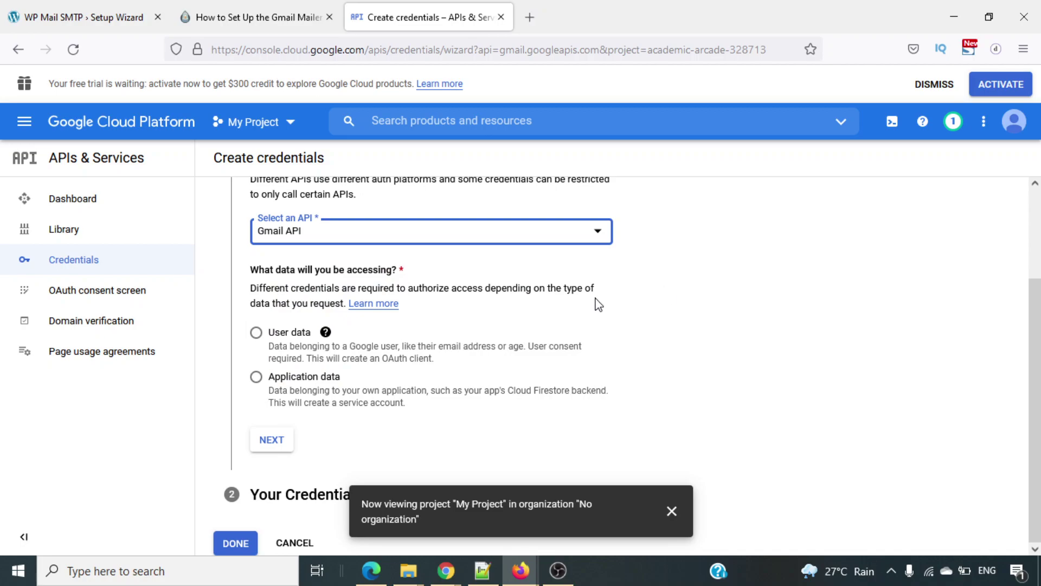
pyautogui.click(266, 7)
pyautogui.scroll(-3, 623, 384)
pyautogui.scroll(-5, 622, 383)
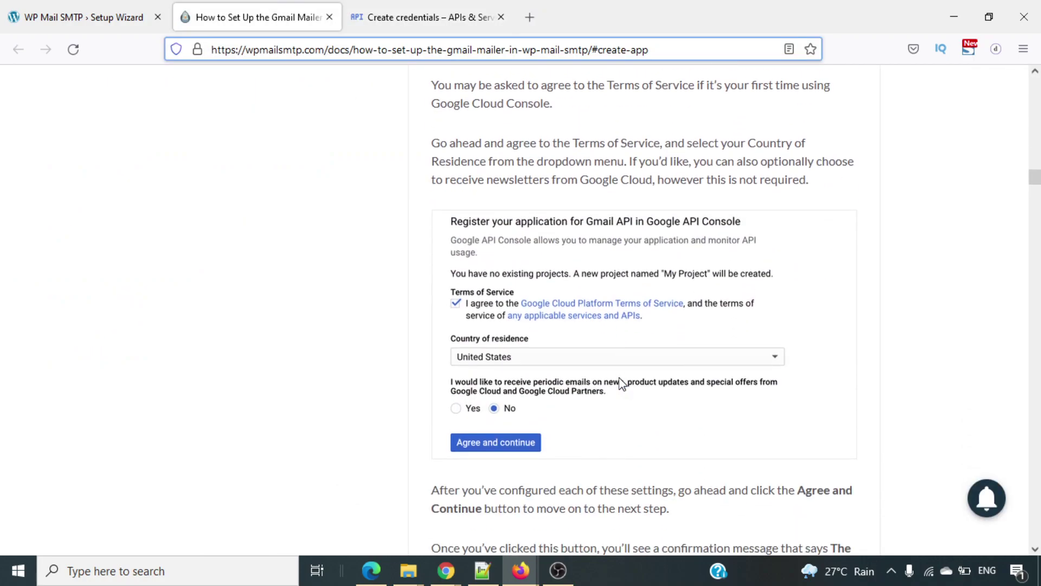
pyautogui.scroll(-5, 622, 383)
pyautogui.scroll(-8, 621, 383)
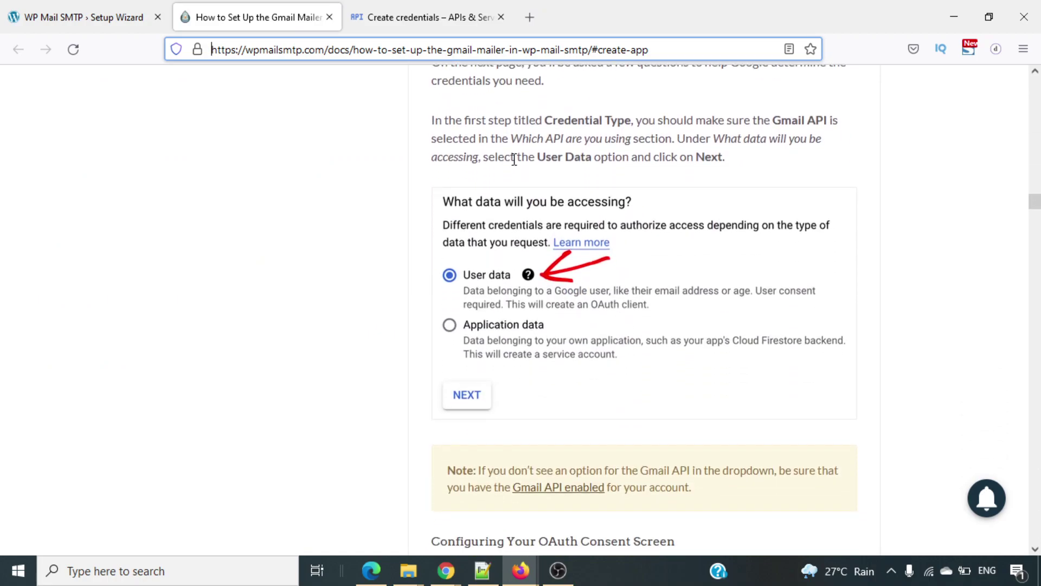
pyautogui.click(383, 17)
pyautogui.click(253, 333)
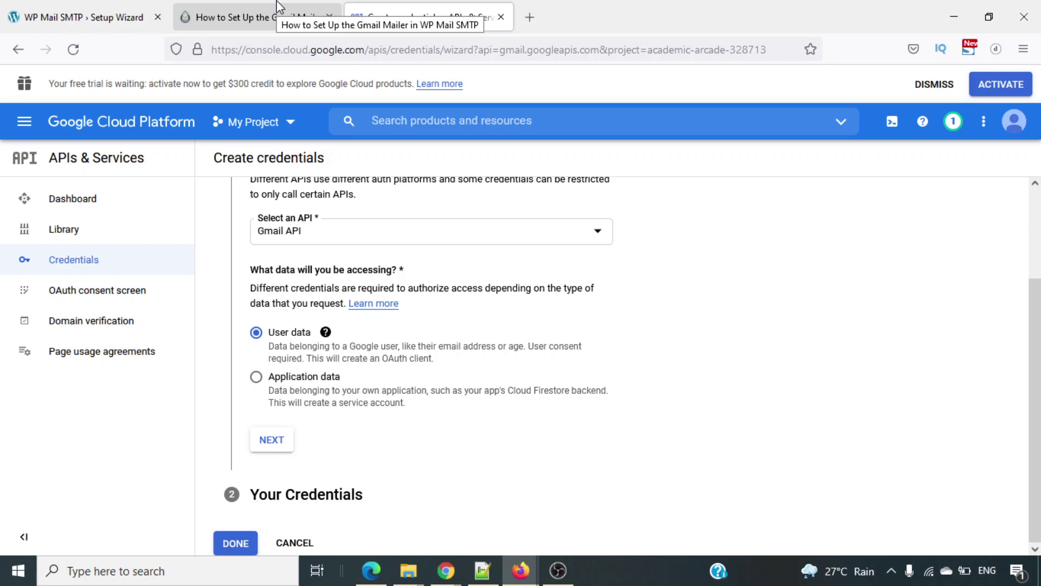
pyautogui.click(272, 440)
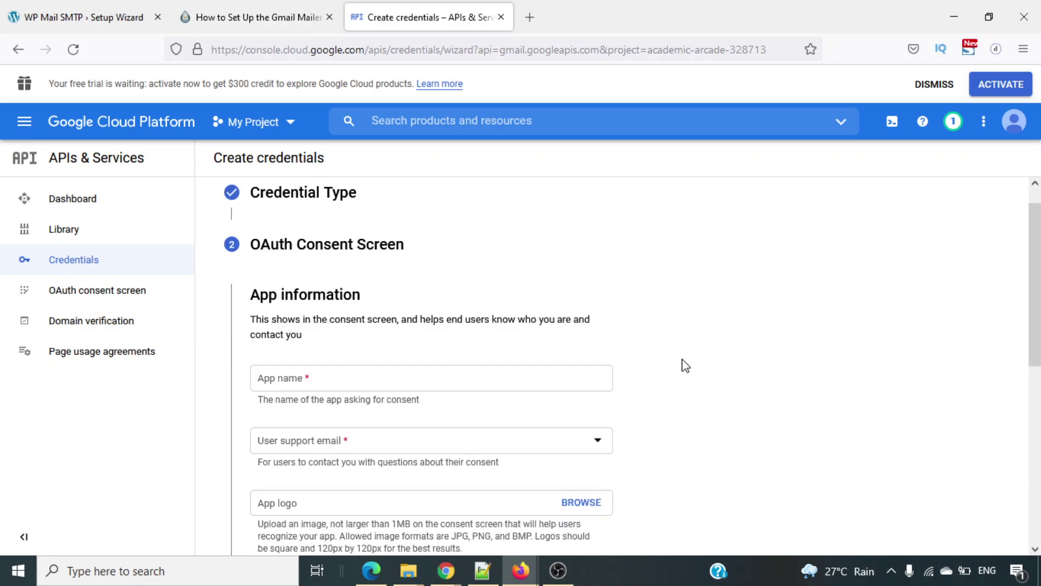
# Enter Academy365 as the app name and pick the account's address as user support email.
pyautogui.scroll(-3, 685, 365)
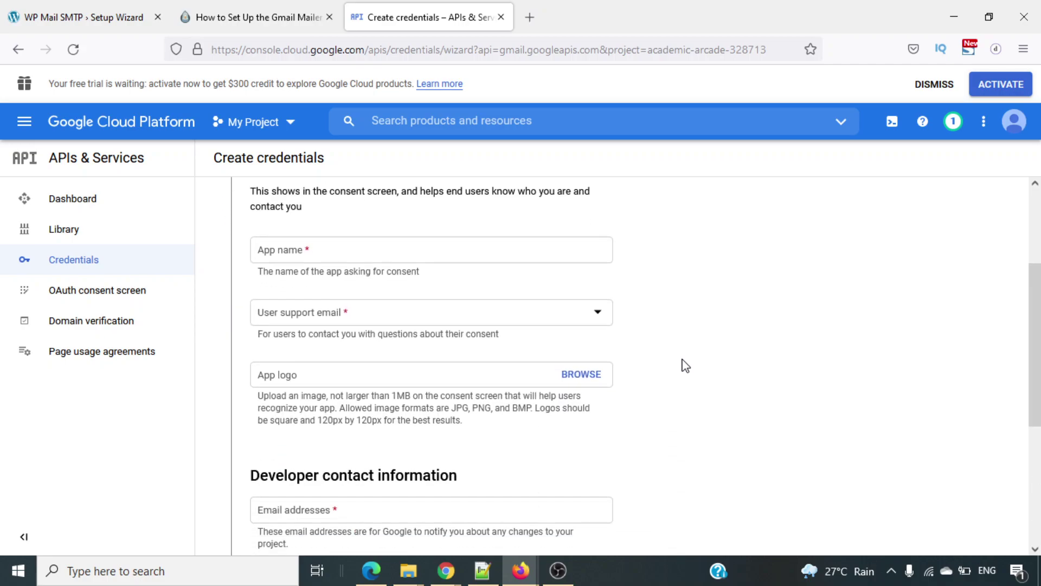
pyautogui.scroll(1, 685, 365)
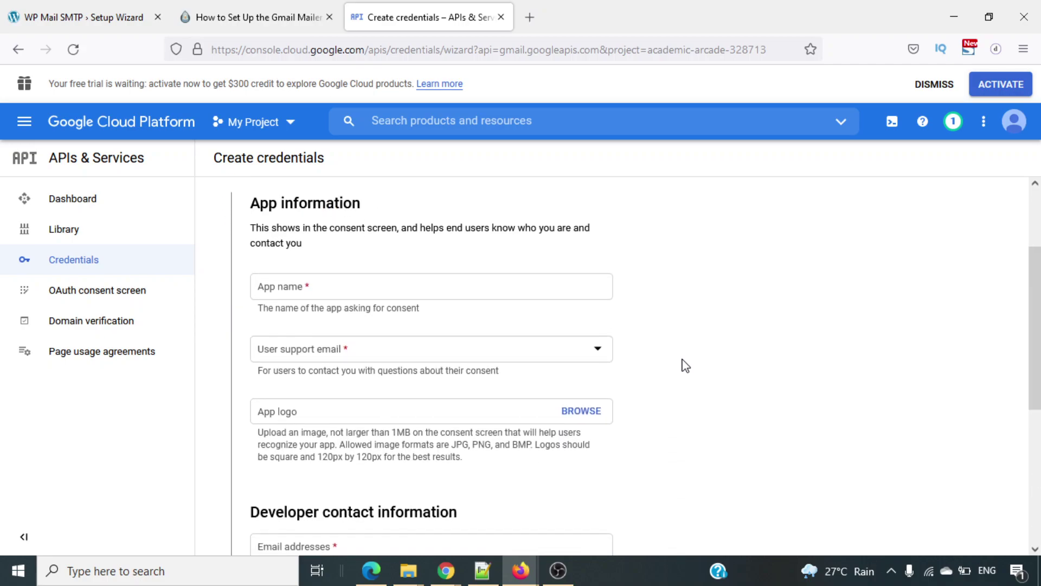
pyautogui.click(463, 295)
pyautogui.write('Academy365')
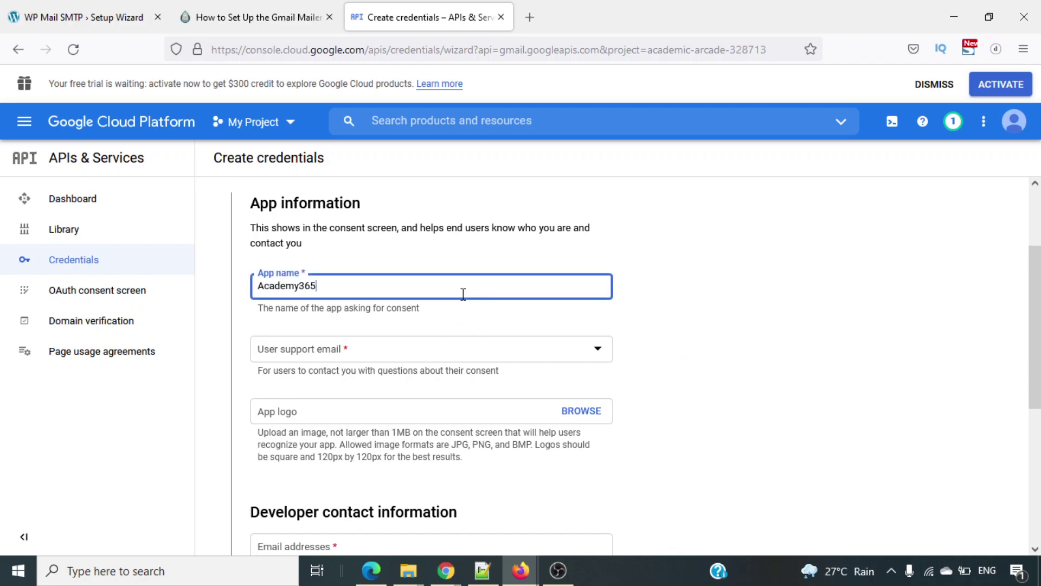
pyautogui.scroll(-1, 523, 325)
pyautogui.click(417, 335)
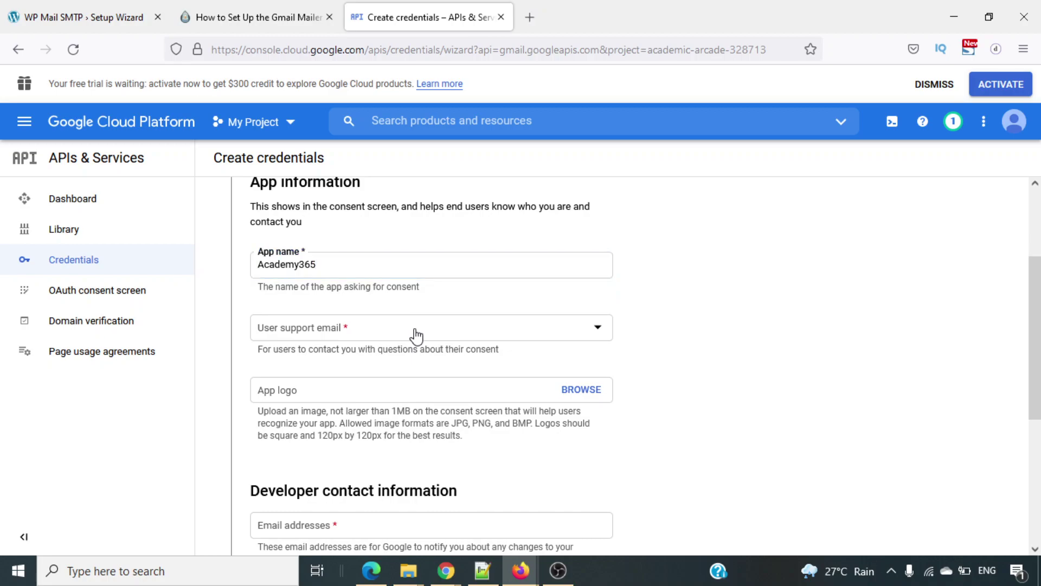
pyautogui.click(360, 339)
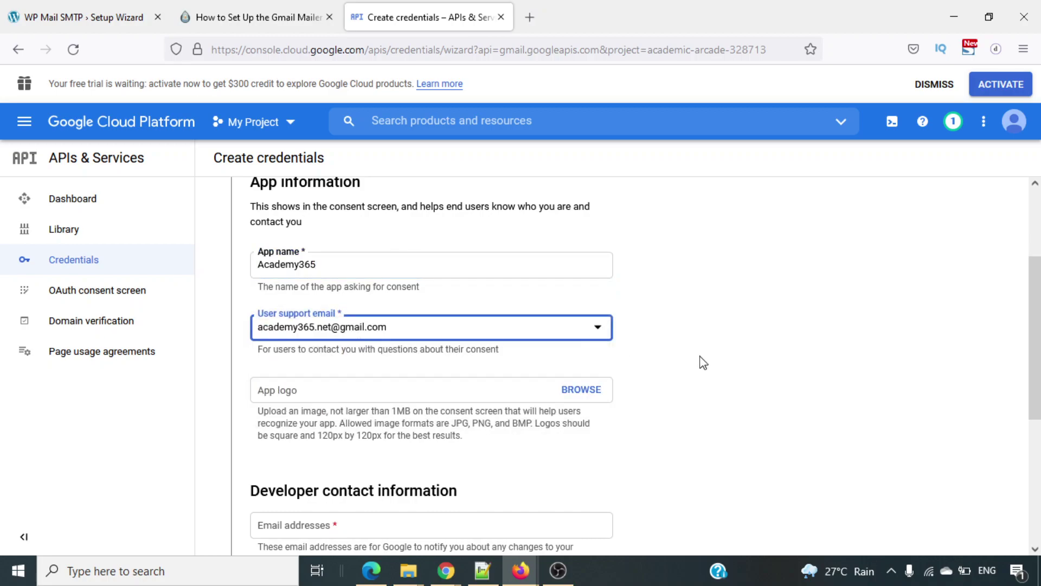
# Enter the developer contact e-mail and save the consent screen details.
pyautogui.scroll(-2, 703, 362)
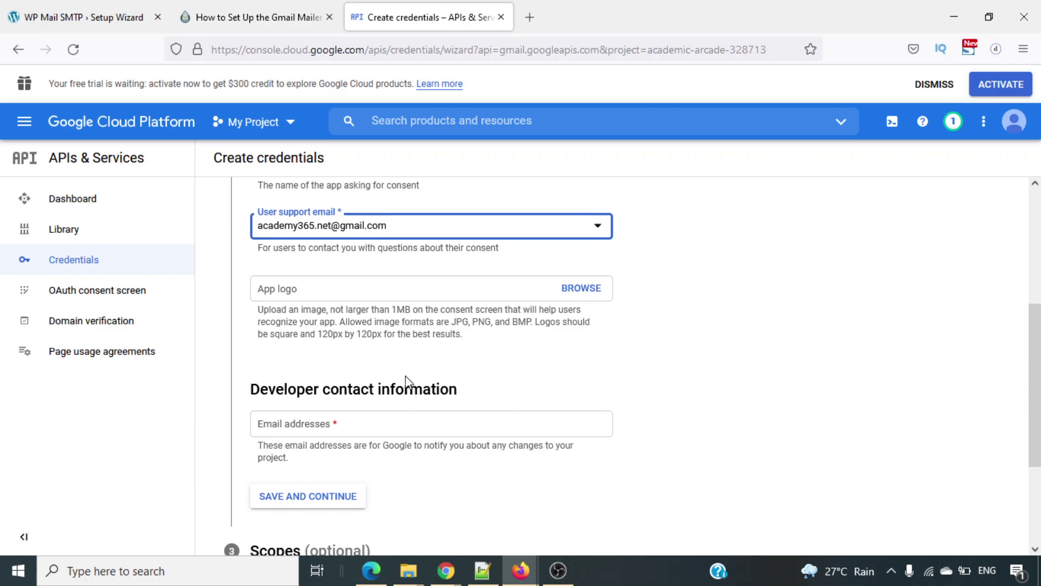
pyautogui.moveTo(319, 335); pyautogui.dragTo(378, 335)
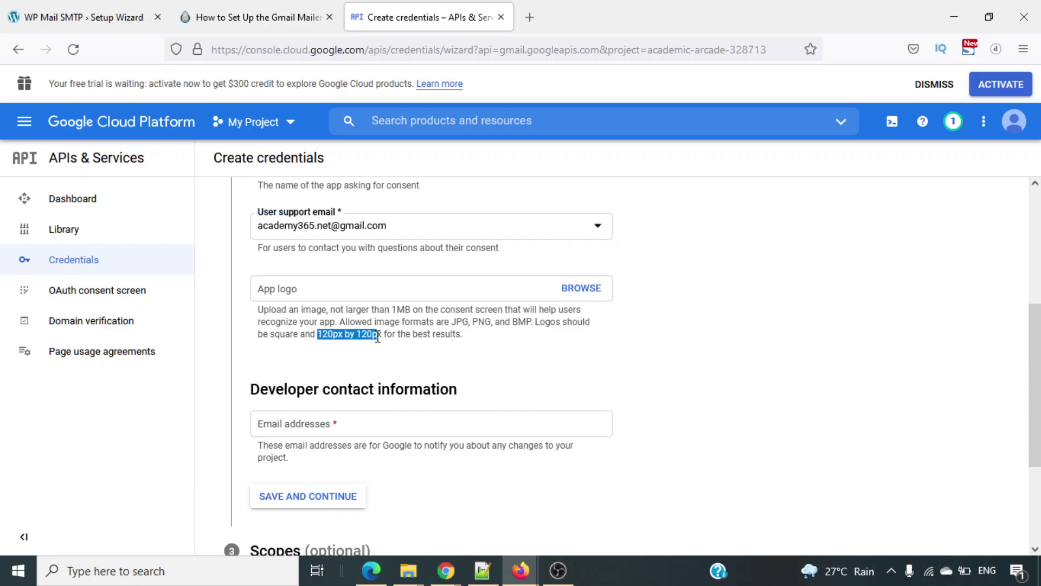
pyautogui.click(466, 370)
pyautogui.scroll(-3, 463, 369)
pyautogui.click(374, 340)
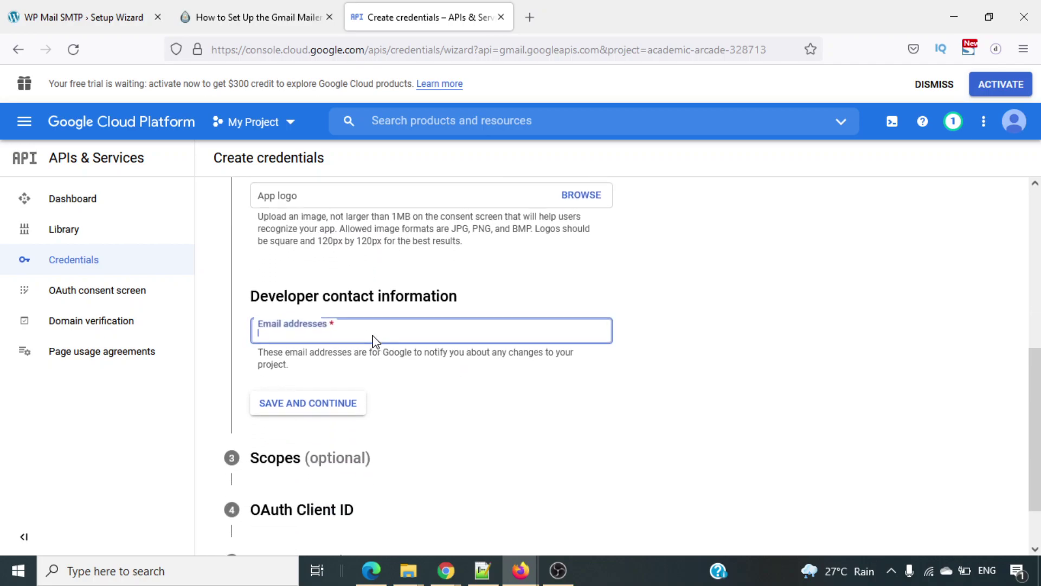
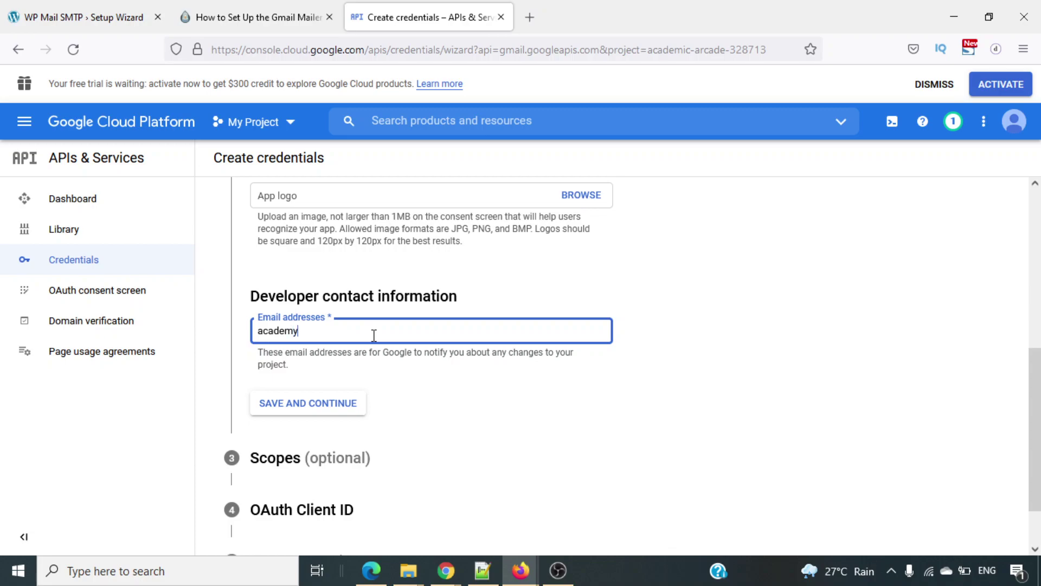
pyautogui.click(529, 391)
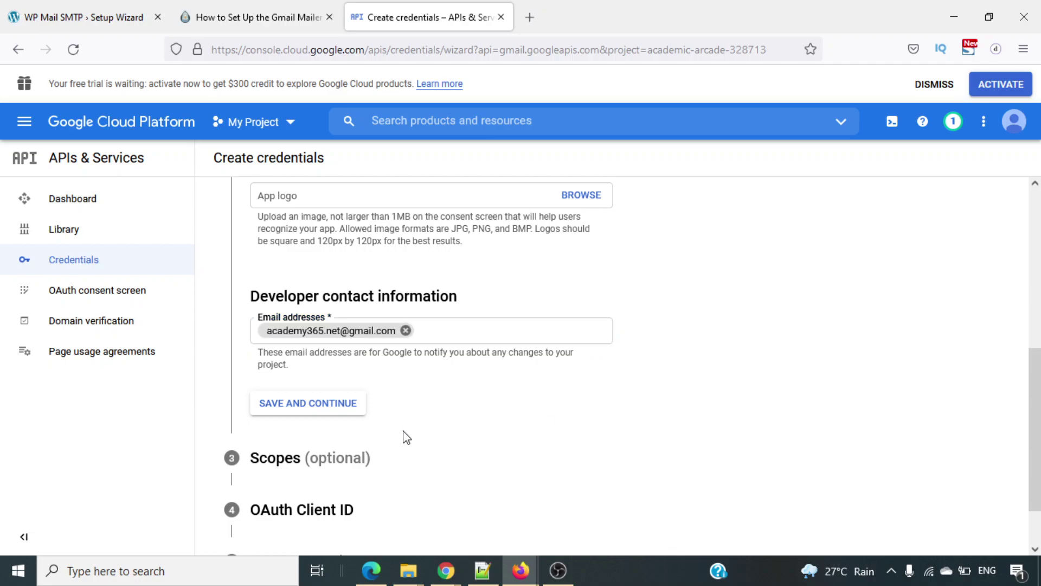
pyautogui.click(328, 411)
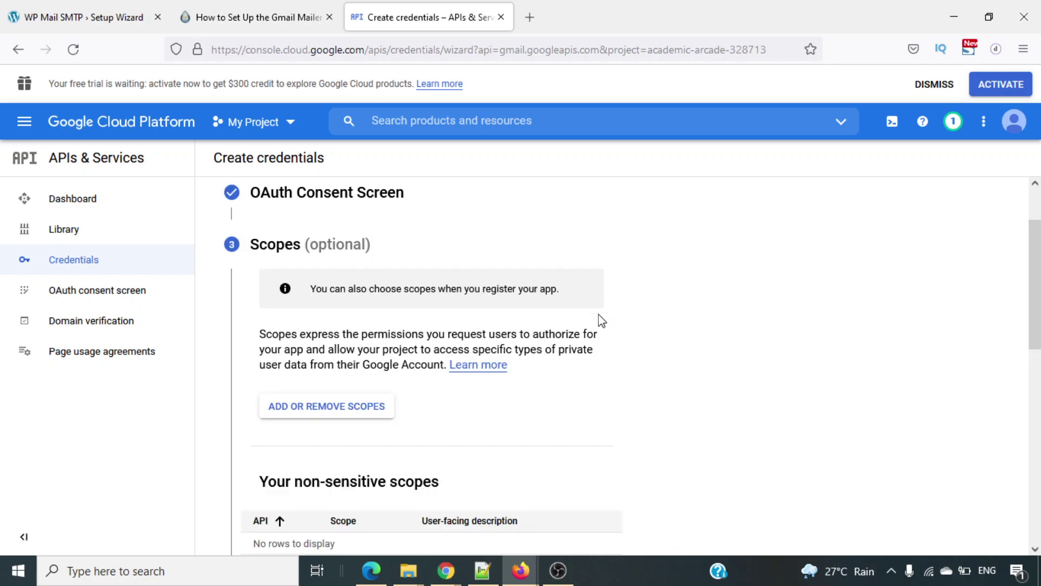
# Skip the Scopes step without adding any scopes.
pyautogui.scroll(-6, 601, 320)
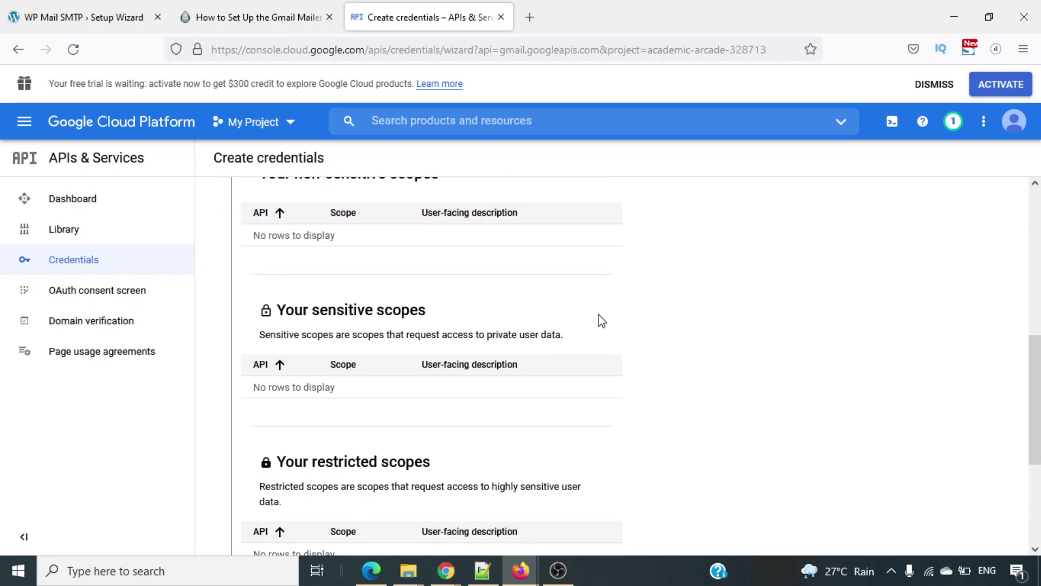
pyautogui.scroll(-4, 601, 321)
pyautogui.scroll(2, 601, 321)
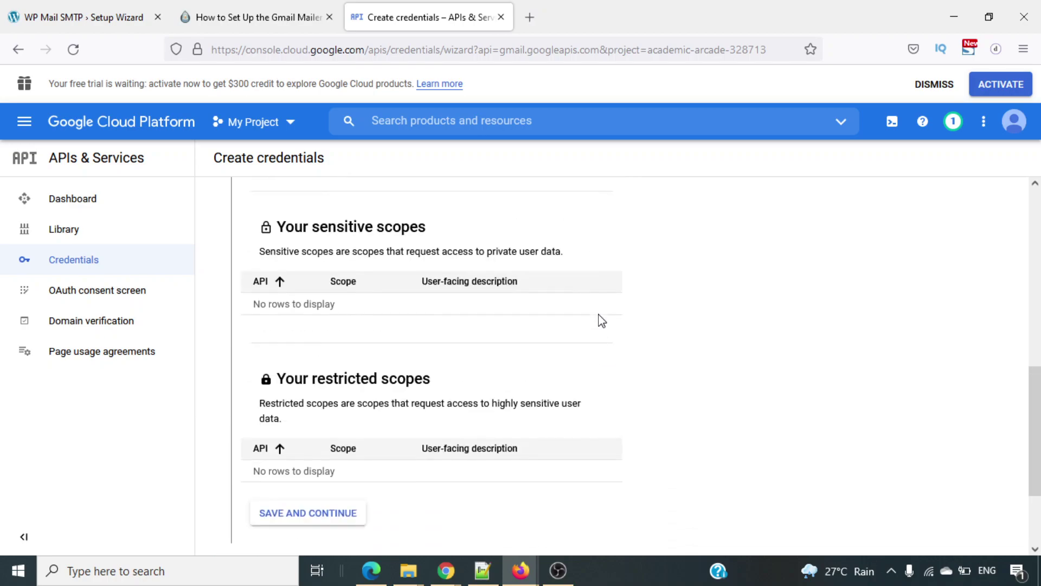
pyautogui.scroll(2, 601, 320)
pyautogui.scroll(-4, 601, 321)
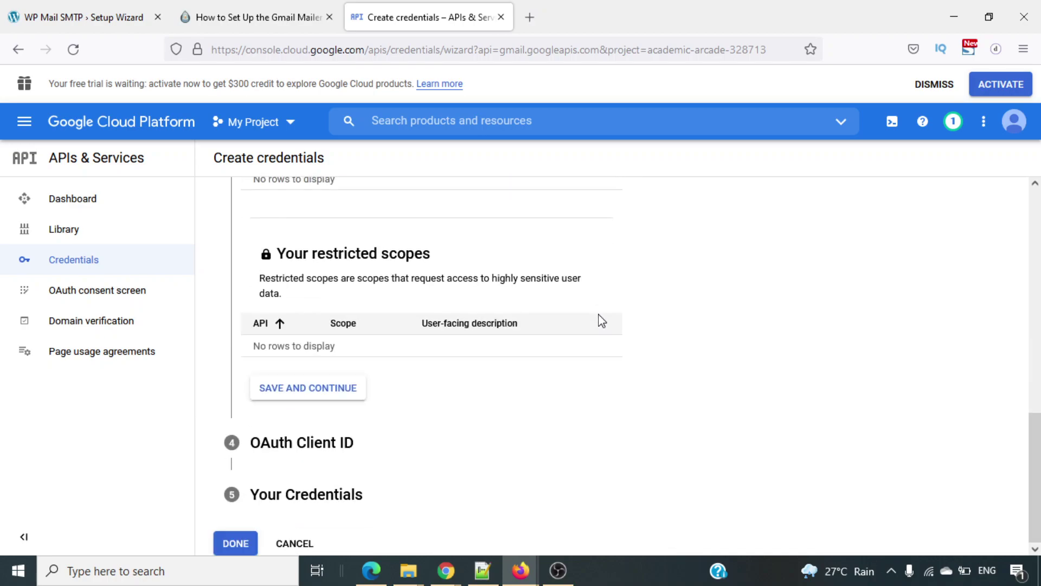
pyautogui.click(293, 403)
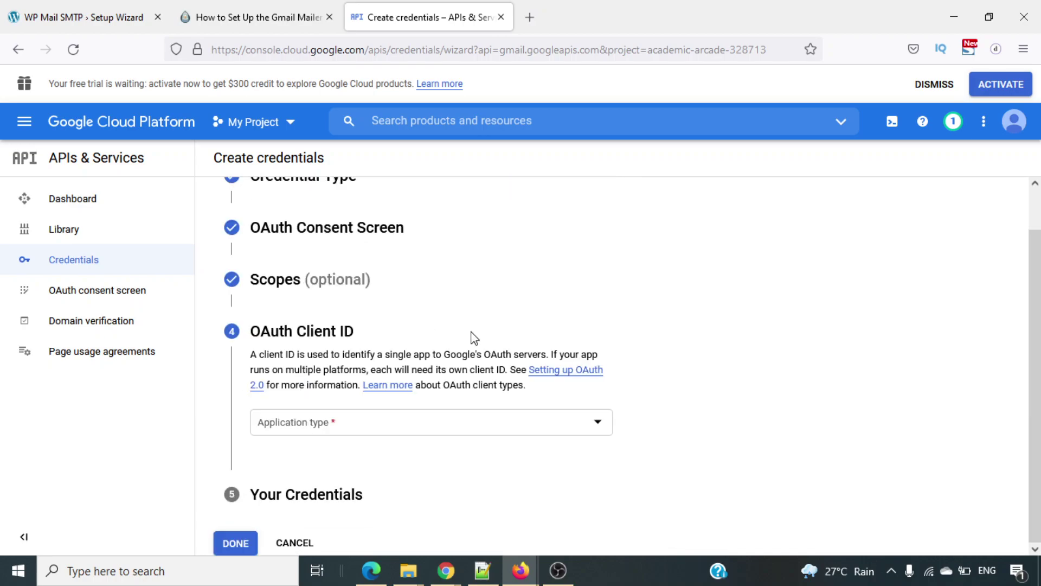
# Create a Web application OAuth client, keeping the default name Web client 1.
pyautogui.click(436, 425)
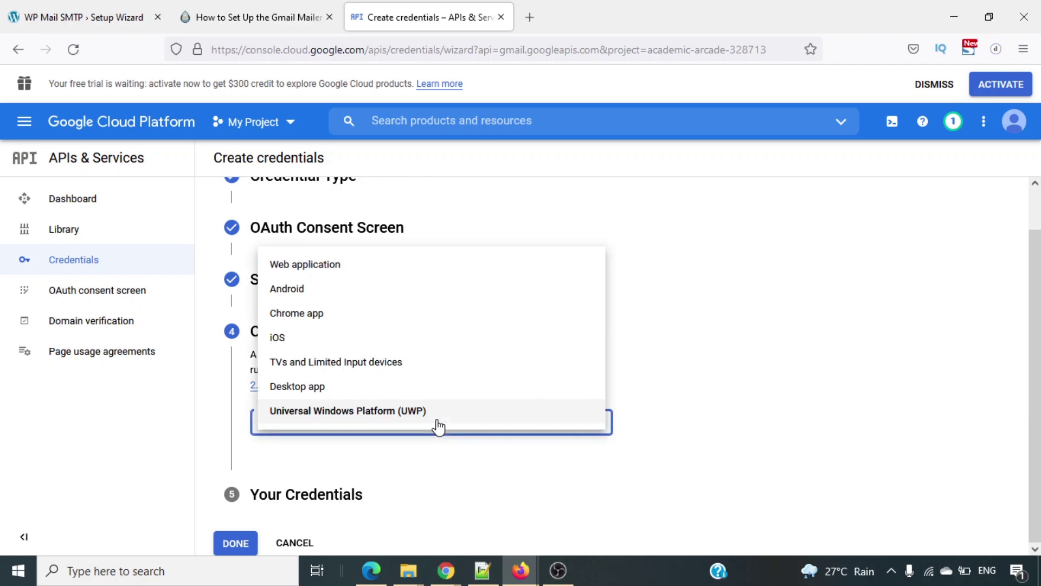
pyautogui.click(347, 275)
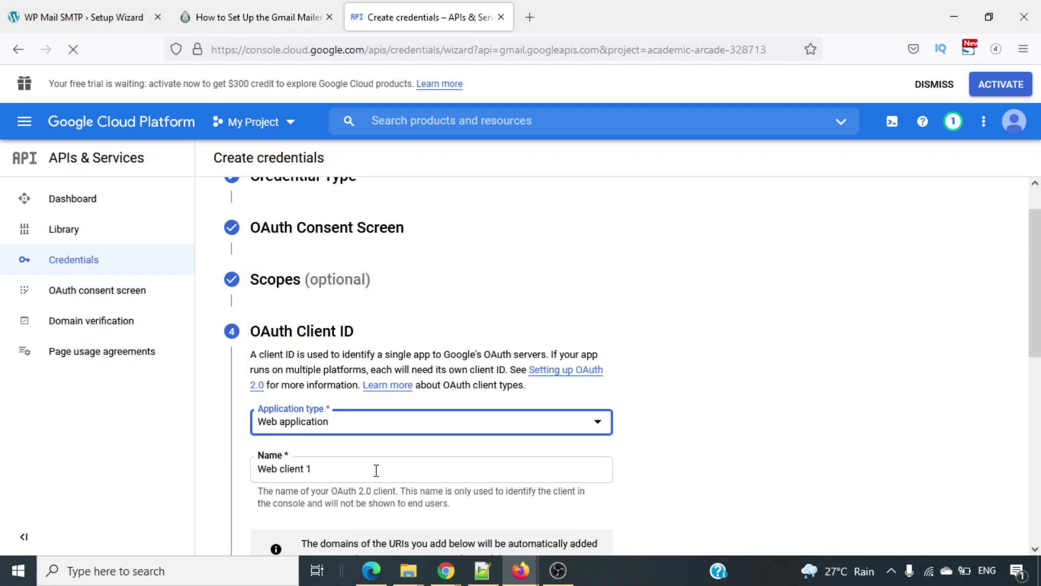
pyautogui.scroll(-2, 395, 467)
pyautogui.scroll(-3, 395, 472)
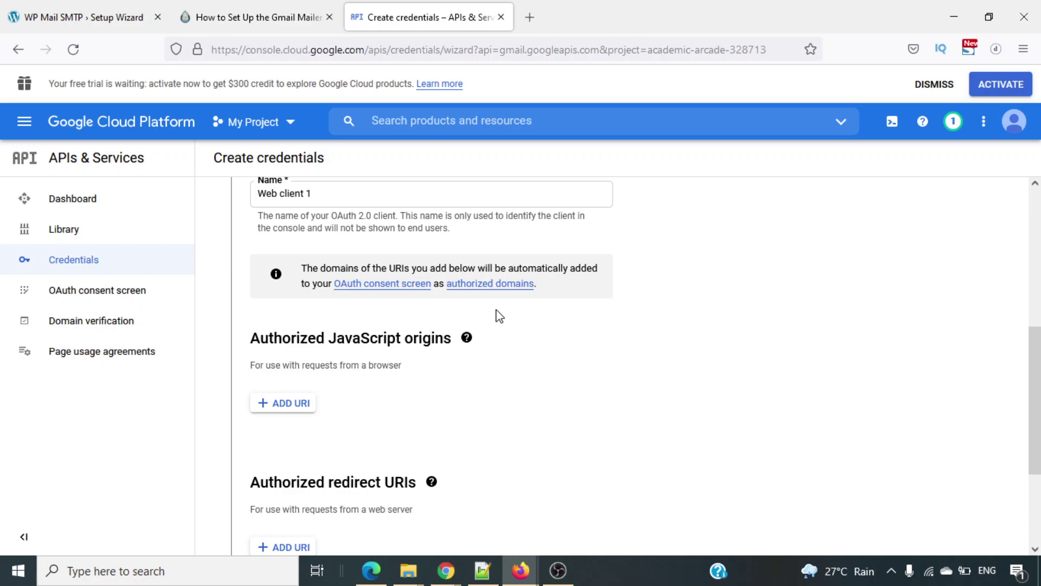
pyautogui.scroll(-3, 499, 316)
pyautogui.click(284, 442)
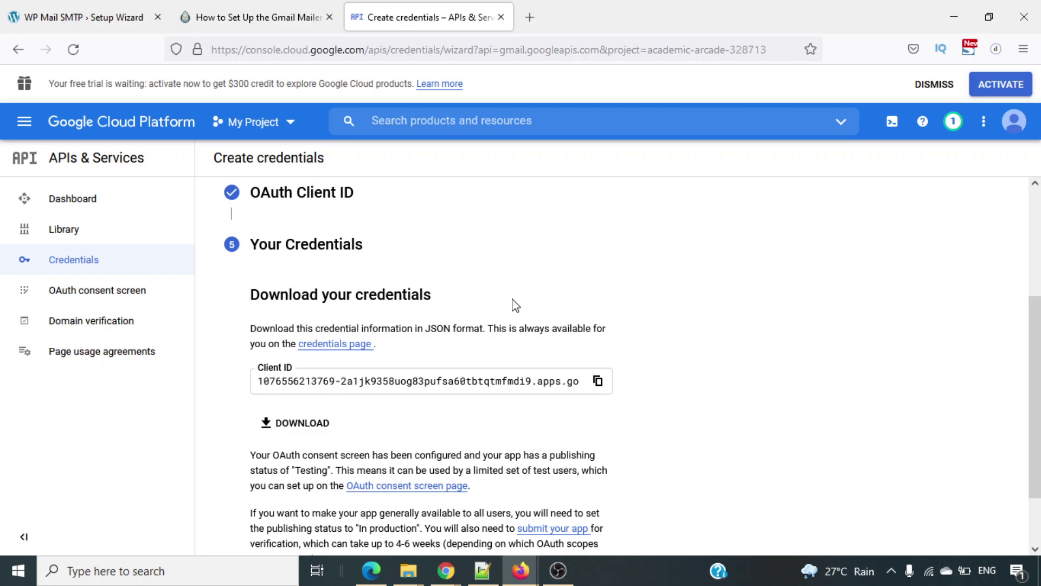
pyautogui.scroll(-2, 774, 348)
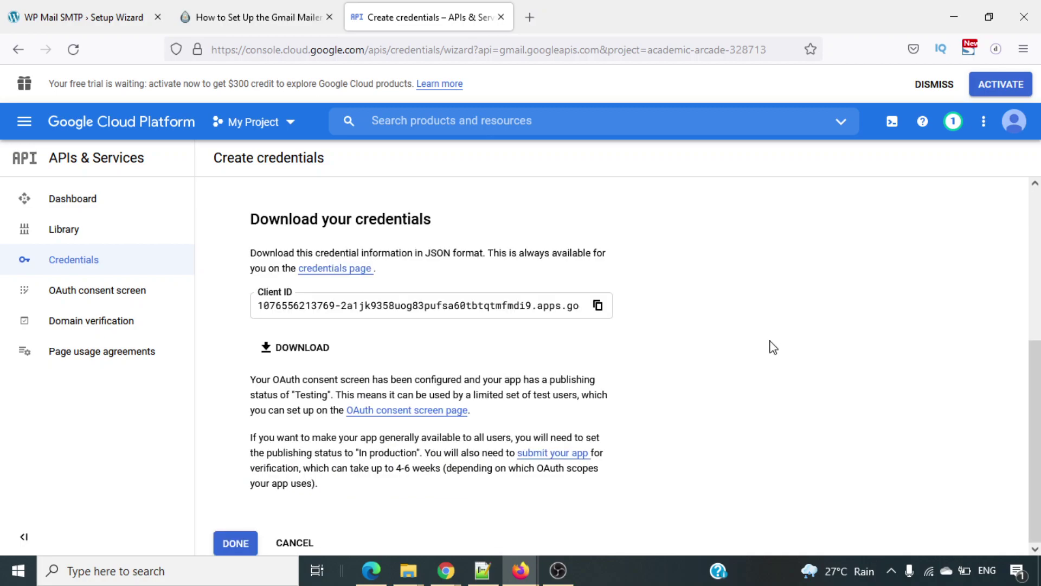
pyautogui.doubleClick(770, 342)
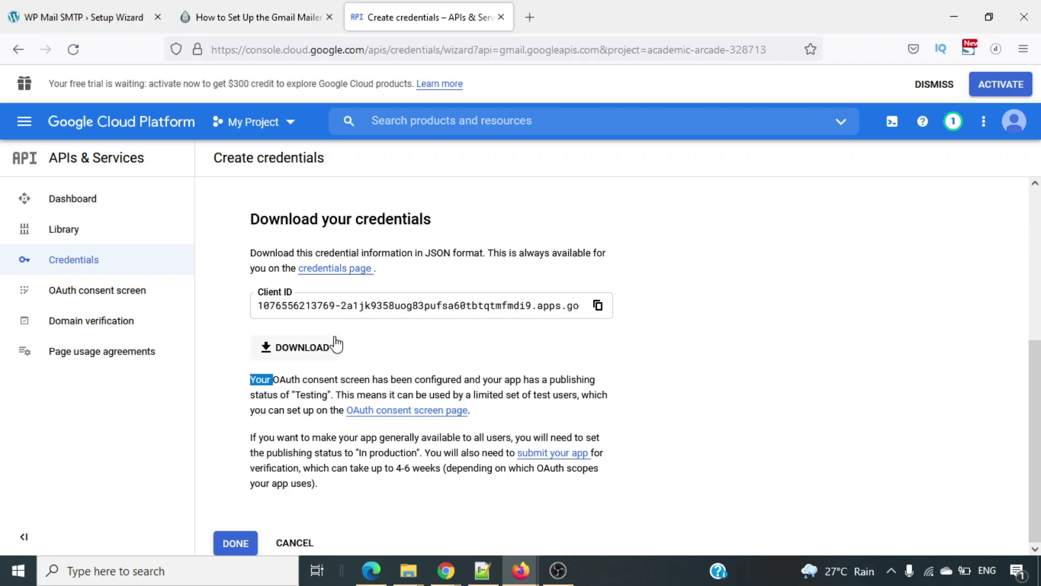
pyautogui.click(66, 291)
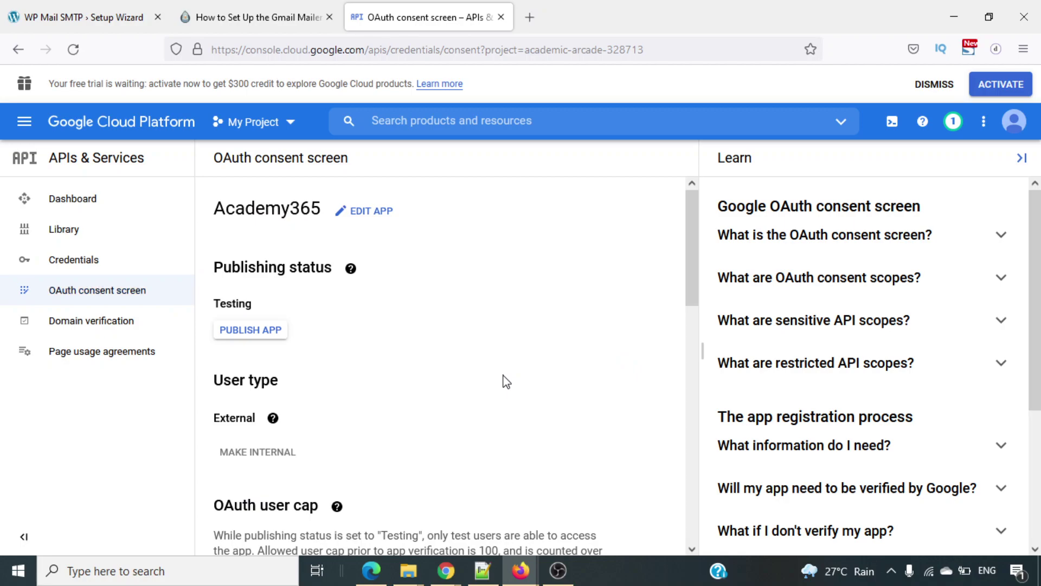
pyautogui.scroll(-5, 520, 374)
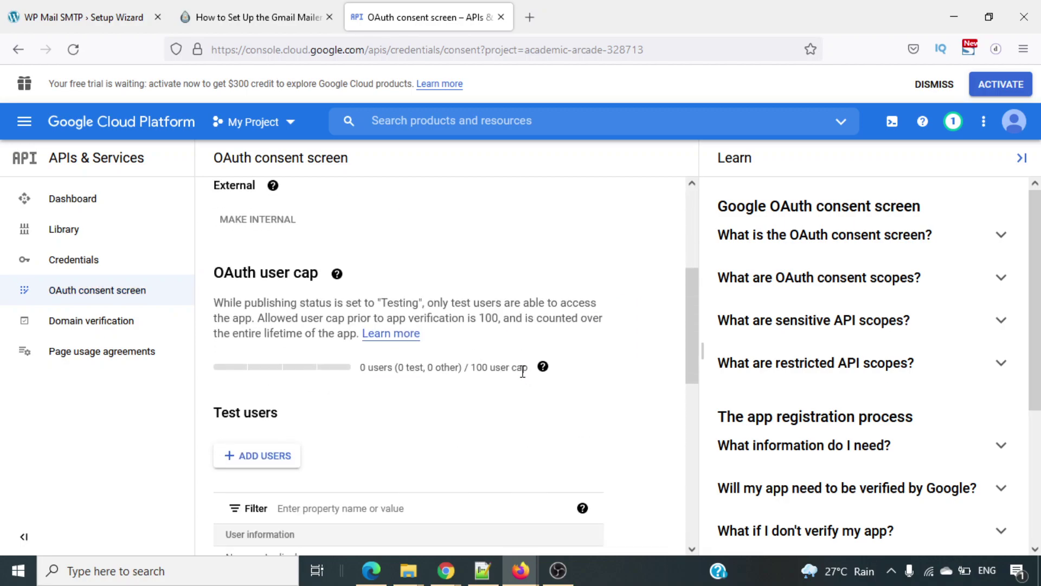
pyautogui.scroll(-1, 522, 371)
pyautogui.scroll(-2, 524, 378)
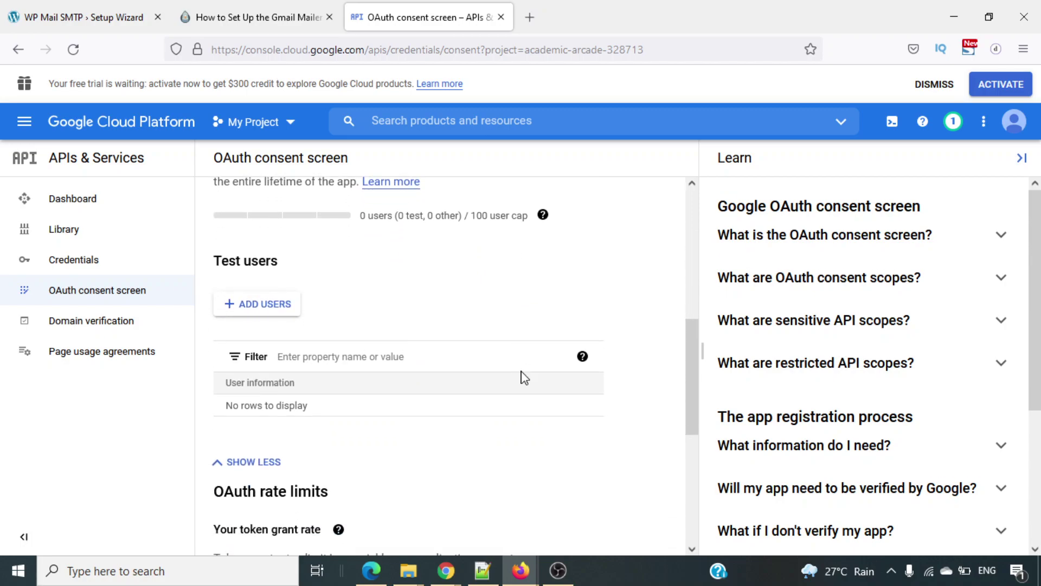
pyautogui.scroll(-6, 524, 378)
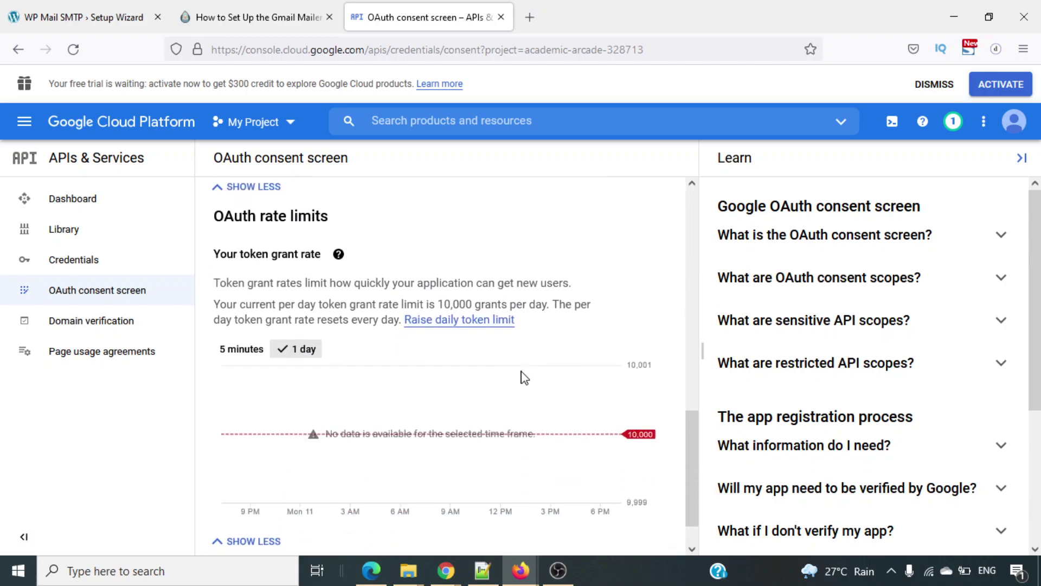
pyautogui.scroll(11, 524, 378)
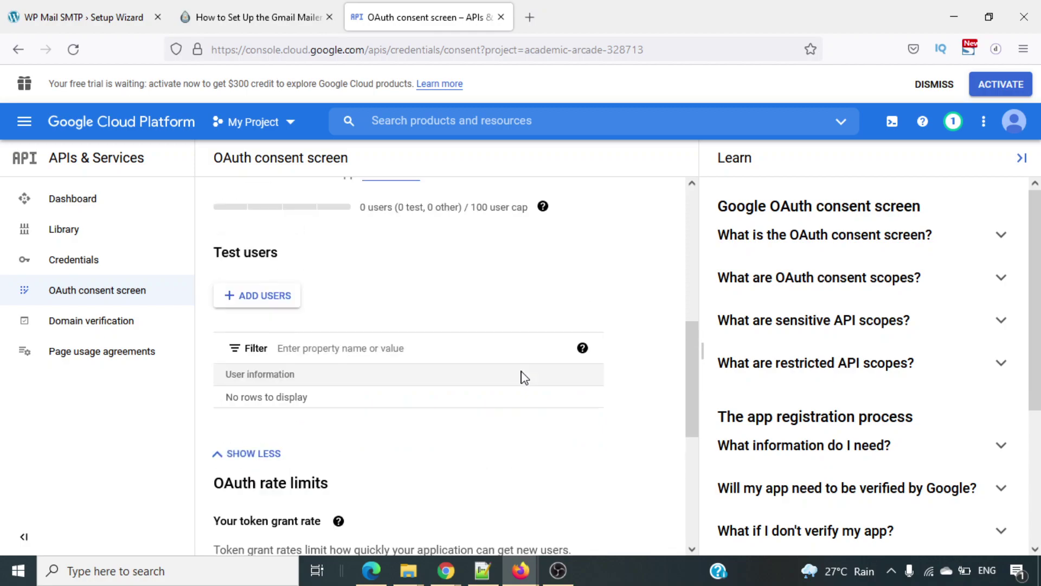
pyautogui.scroll(2, 524, 378)
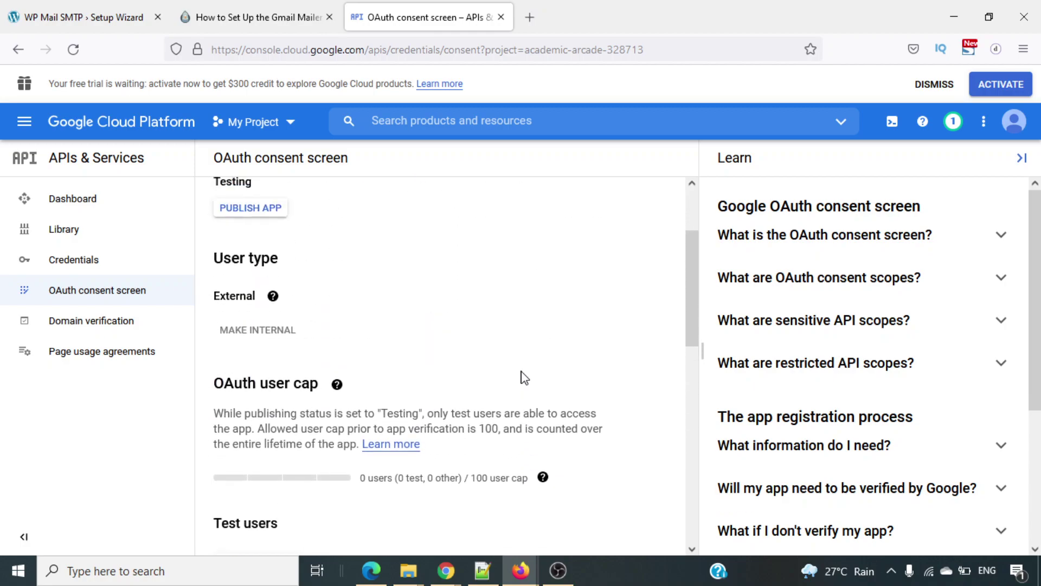
pyautogui.scroll(2, 525, 378)
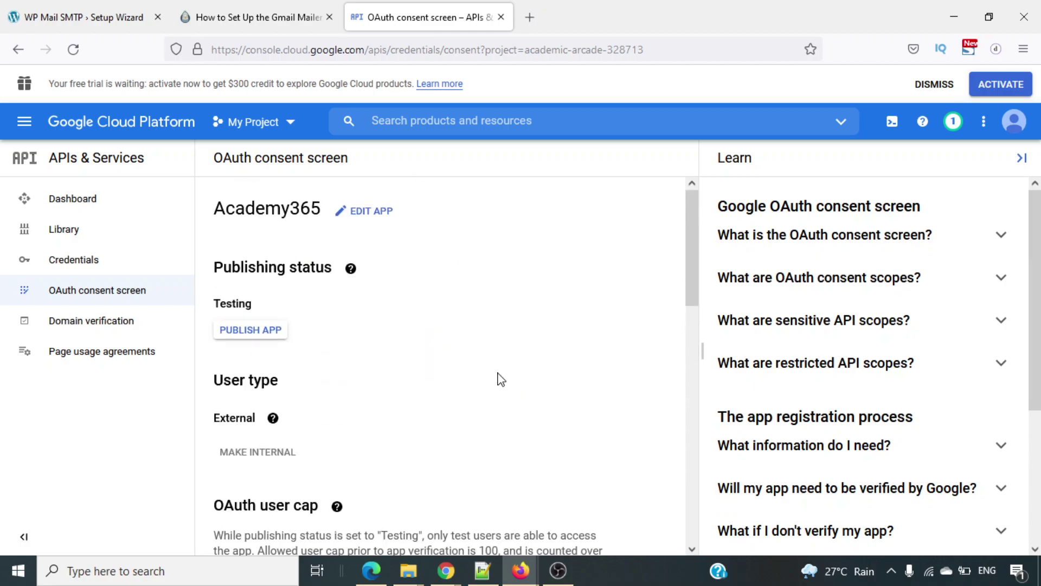
# Publish the Academy365 app and confirm pushing it to production.
pyautogui.click(263, 336)
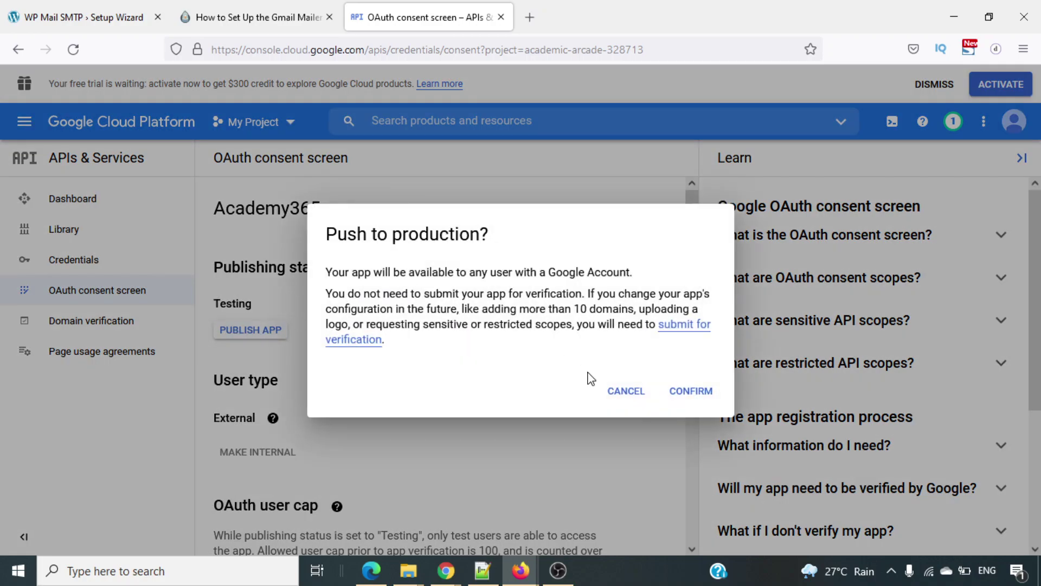
pyautogui.click(690, 390)
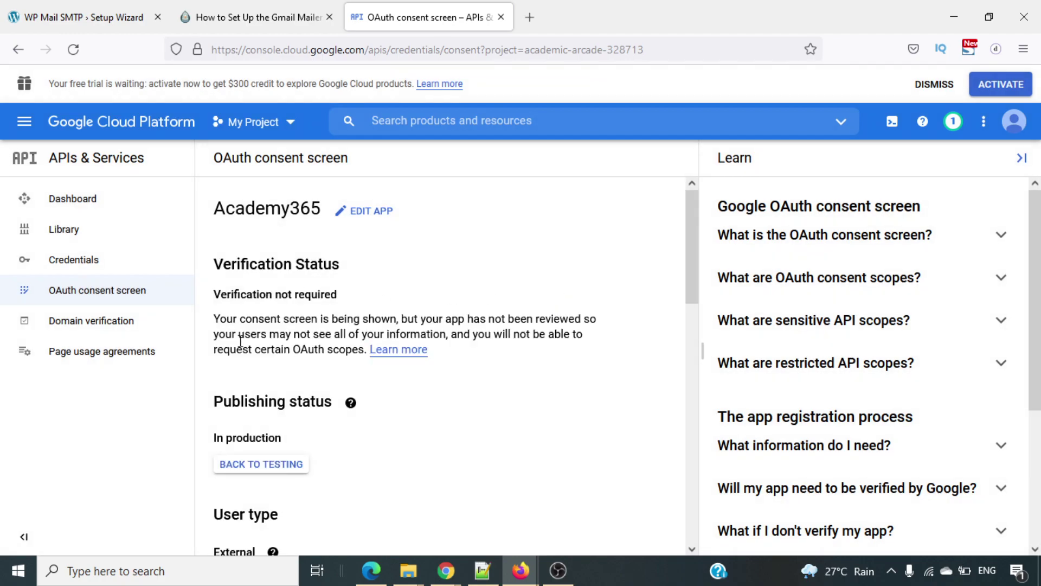
pyautogui.scroll(-1, 498, 316)
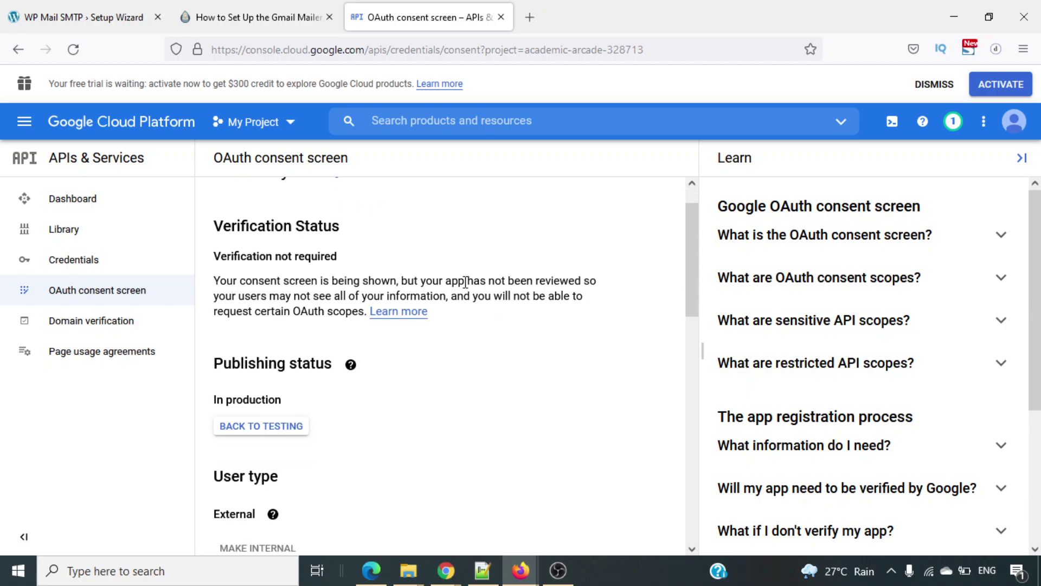
pyautogui.scroll(-3, 470, 298)
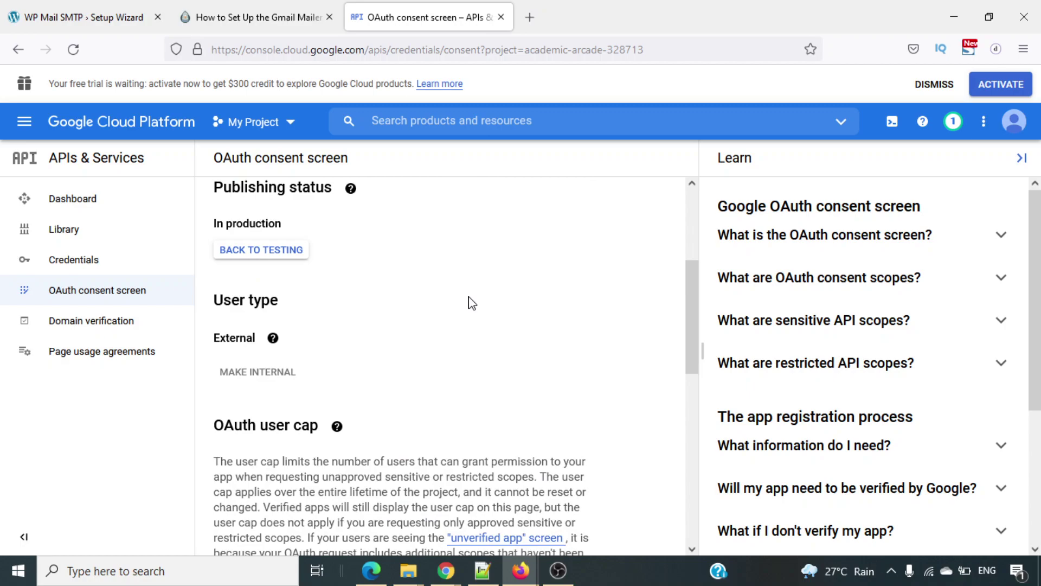
pyautogui.scroll(4, 472, 303)
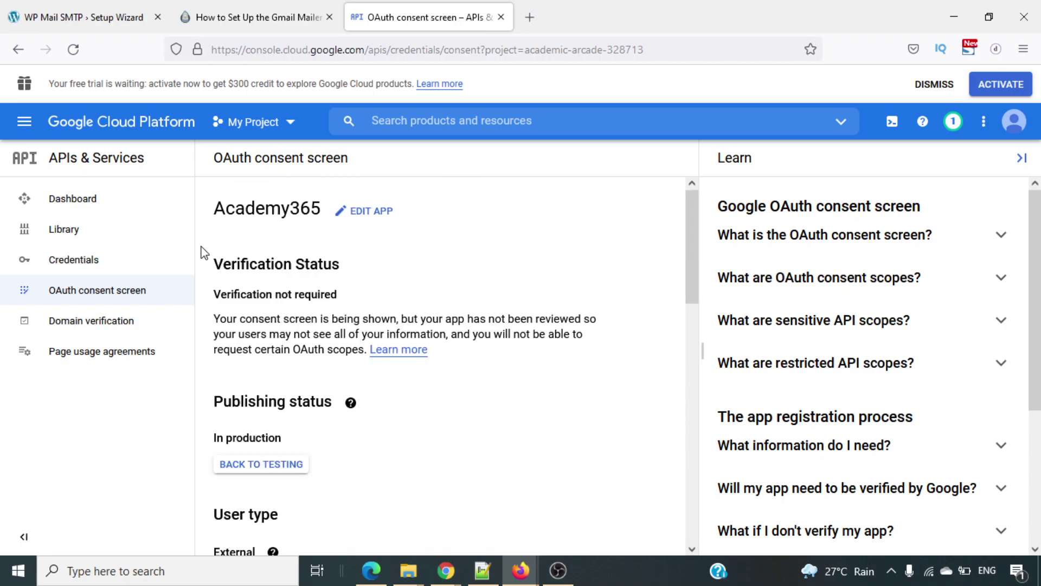
# Go to Credentials and open the Web client 1 OAuth client for editing.
pyautogui.click(61, 263)
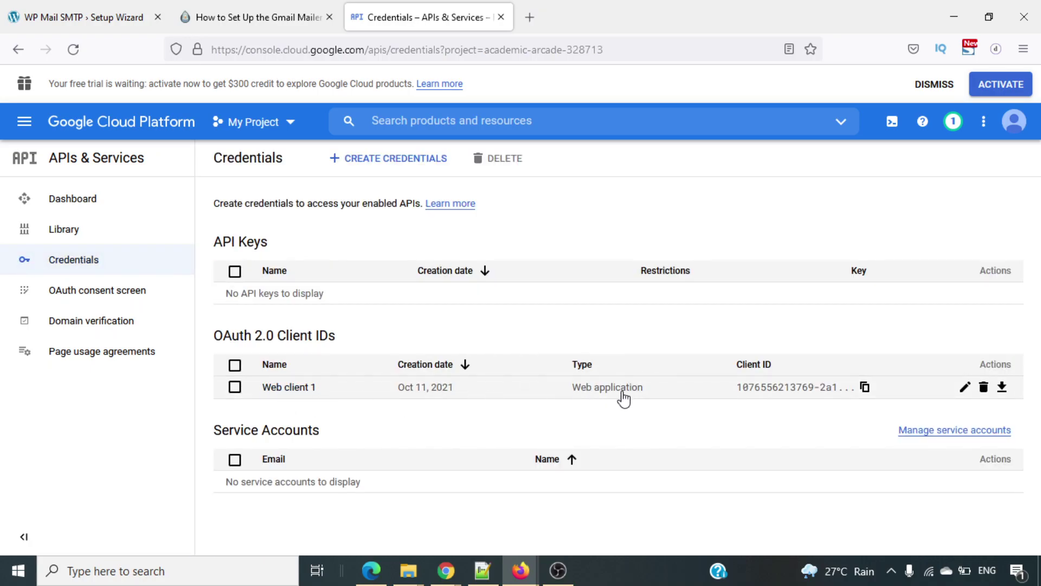
pyautogui.click(966, 388)
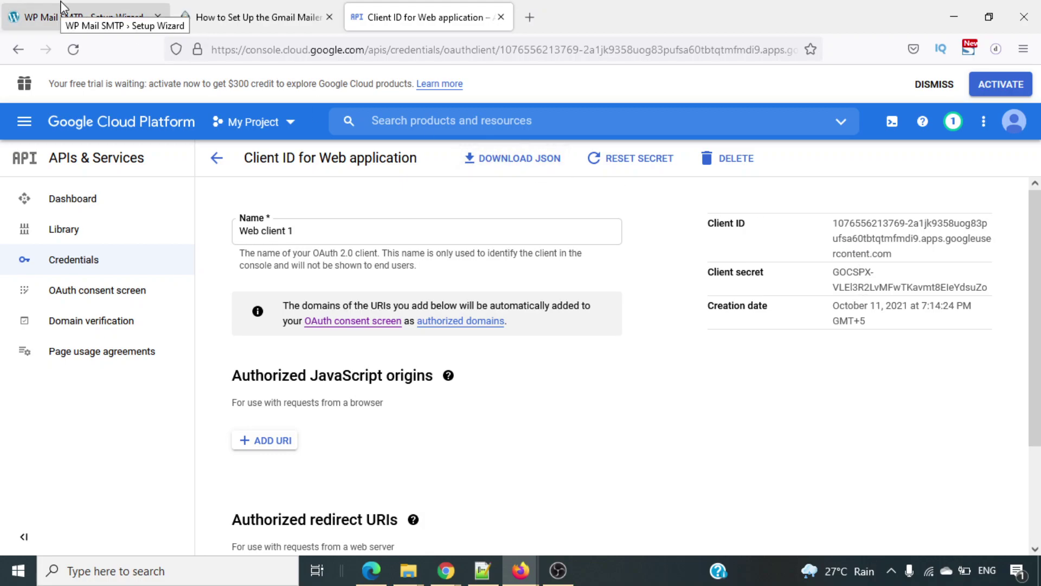
# Select the Web client 1 client ID; the attempt opens it as a link, so close that error tab.
pyautogui.doubleClick(863, 239)
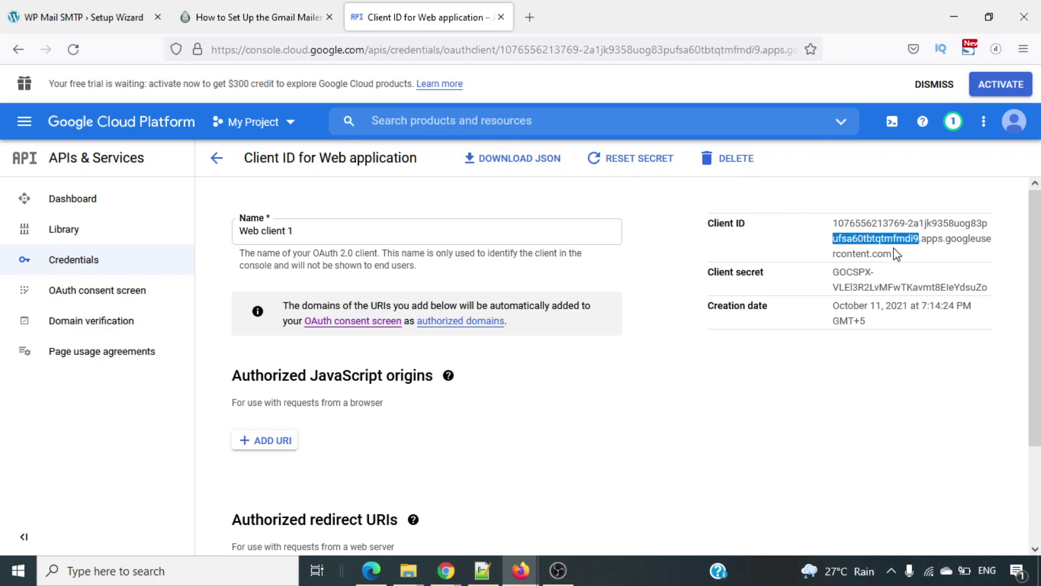
pyautogui.moveTo(896, 254); pyautogui.dragTo(827, 227)
pyautogui.rightClick(844, 233)
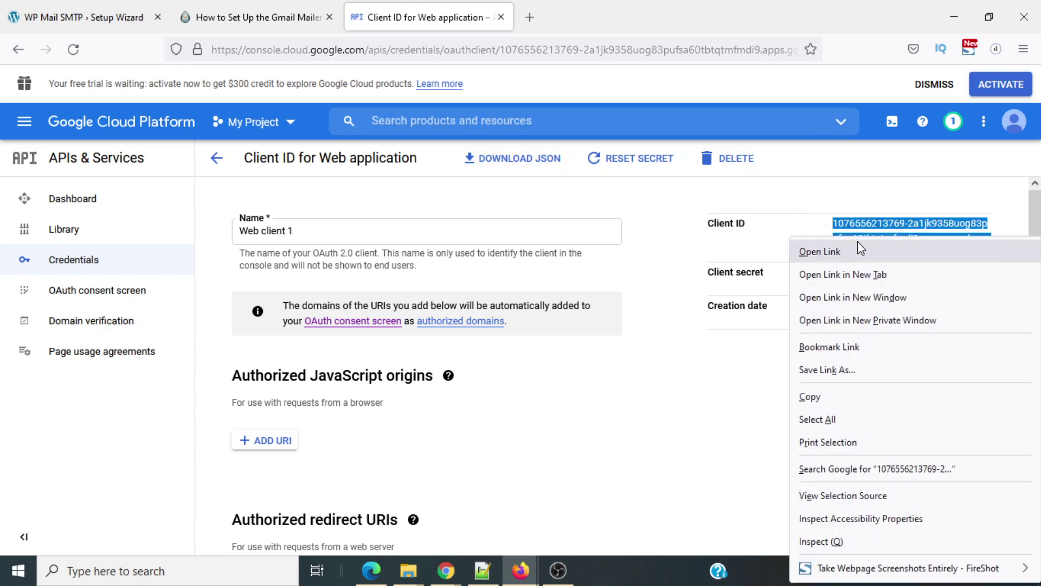
pyautogui.click(861, 248)
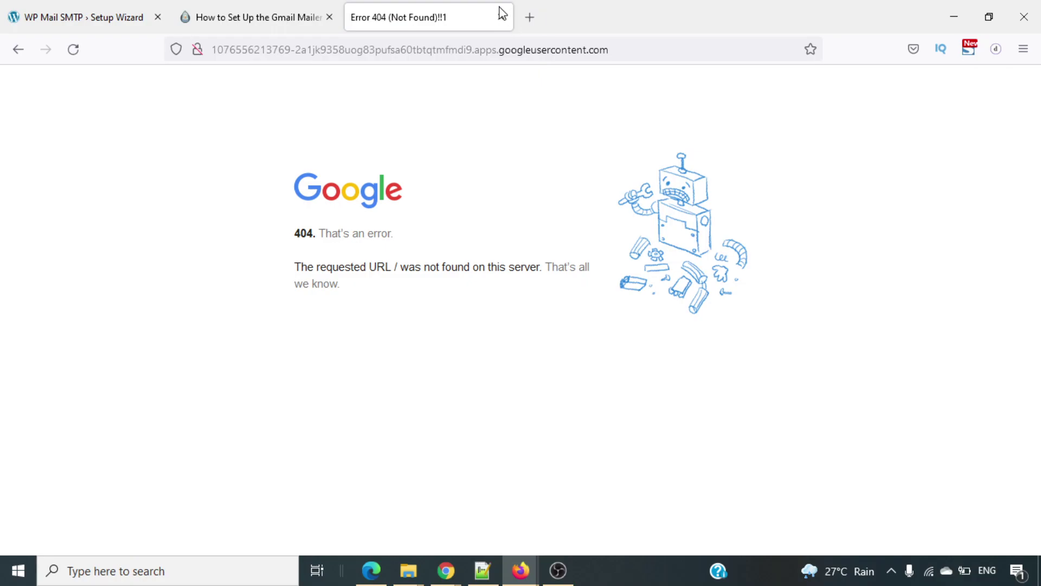
pyautogui.click(505, 17)
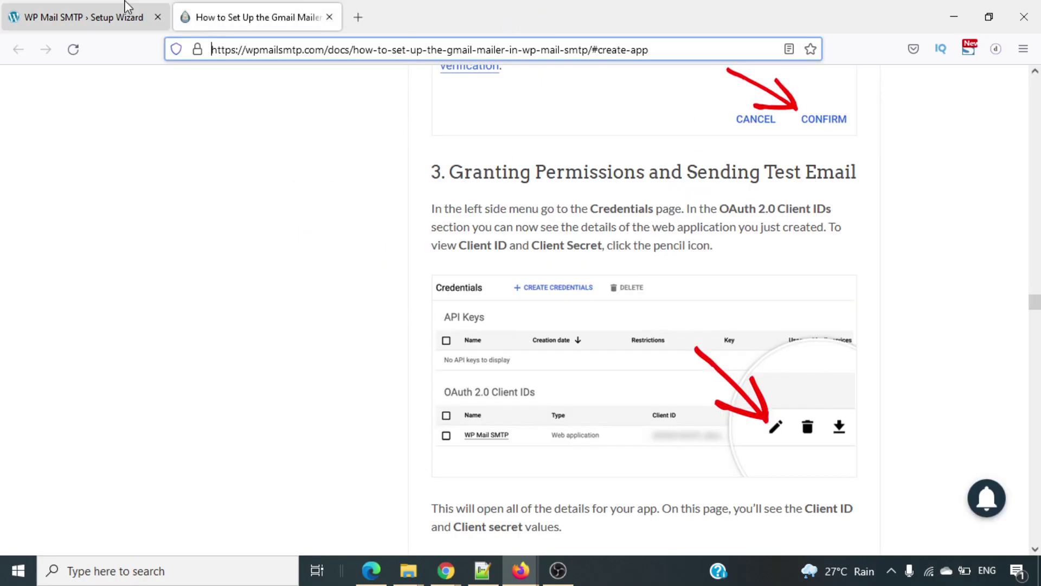
pyautogui.click(128, 7)
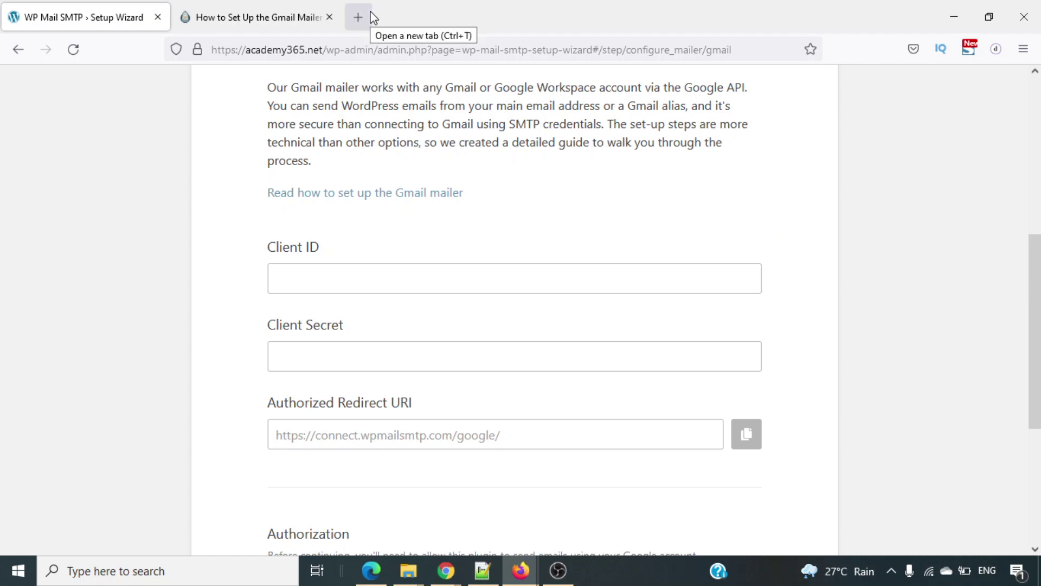
# Reopen the closed Google Cloud tab, go back to the client details and reselect the client ID to copy.
pyautogui.rightClick(129, 17)
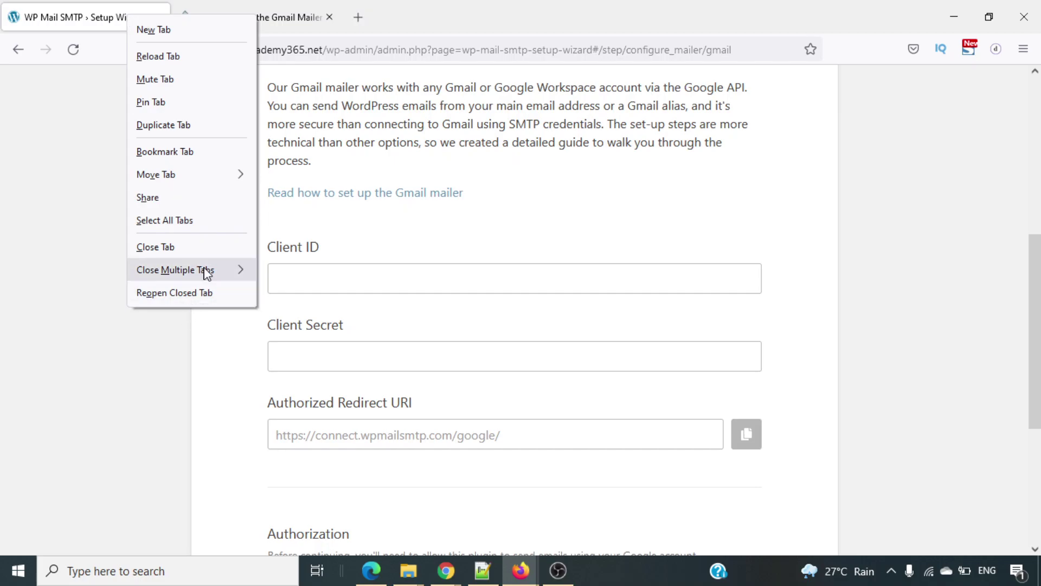
pyautogui.moveTo(206, 271)
pyautogui.click(195, 294)
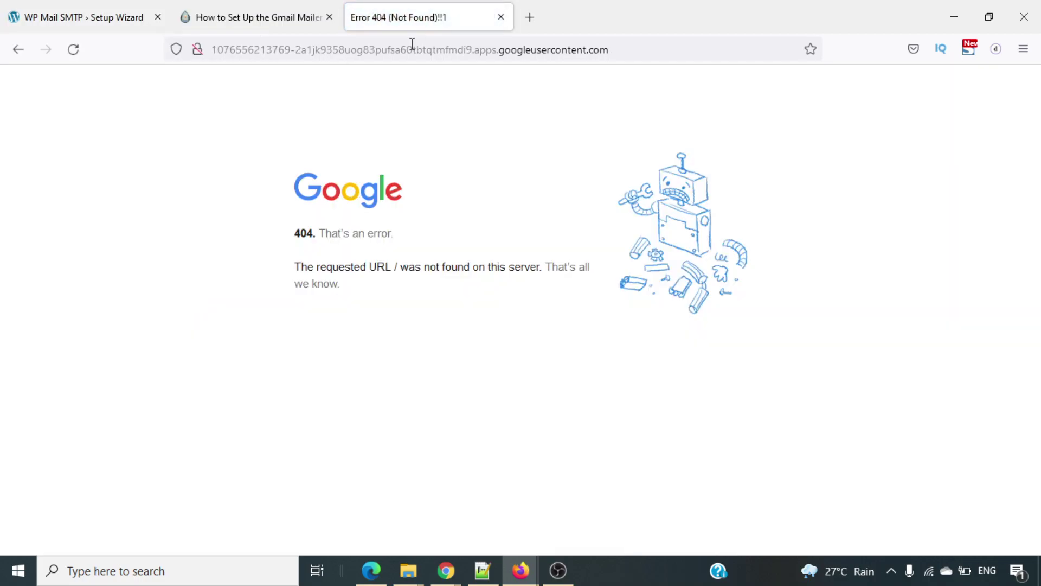
pyautogui.click(18, 49)
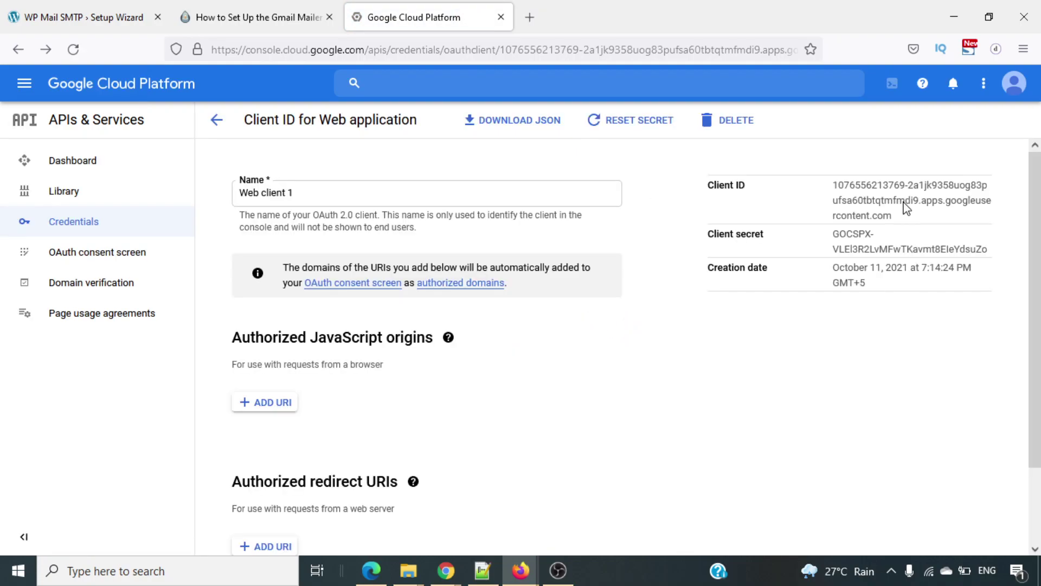
pyautogui.moveTo(897, 224); pyautogui.dragTo(847, 179)
pyautogui.hotkey('ctrl', 'c')
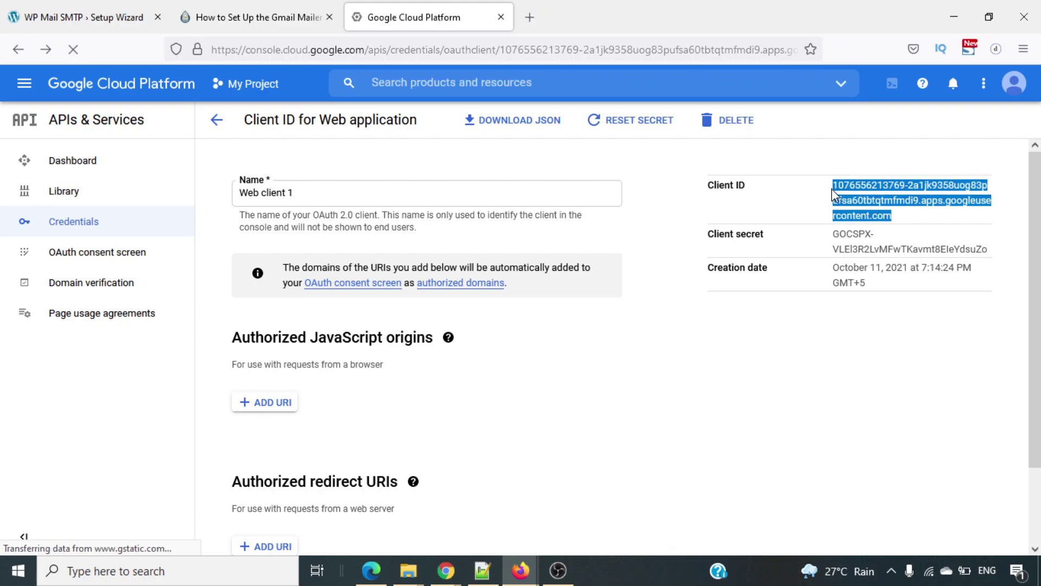
pyautogui.rightClick(859, 245)
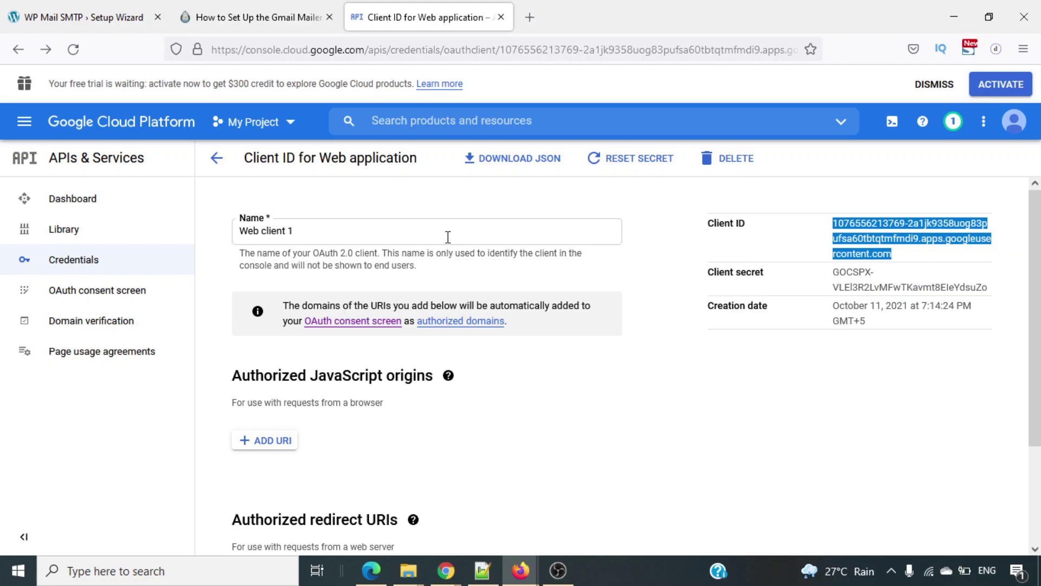
# Paste the copied client ID into the wizard's Client ID field.
pyautogui.click(51, 9)
pyautogui.click(330, 277)
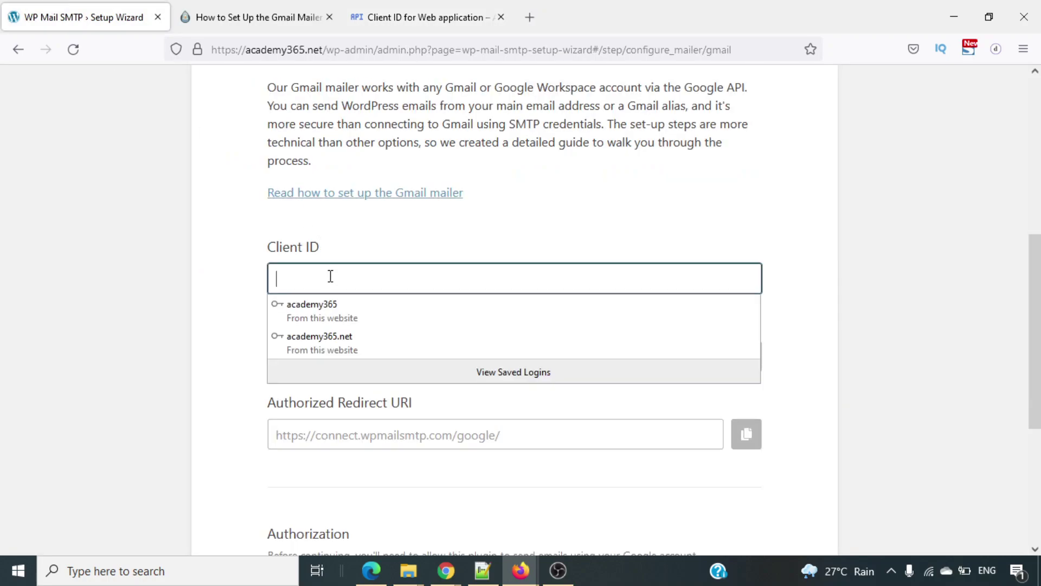
pyautogui.hotkey('ctrl', 'v')
pyautogui.click(599, 237)
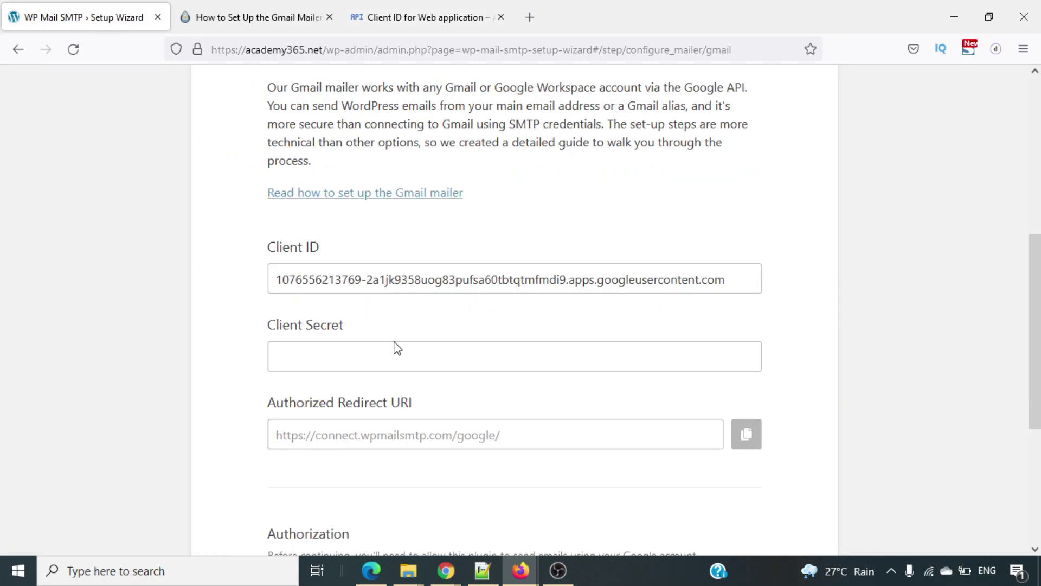
# Copy the Web client 1 client secret from Google Cloud and paste it into the Client Secret field.
pyautogui.click(383, 13)
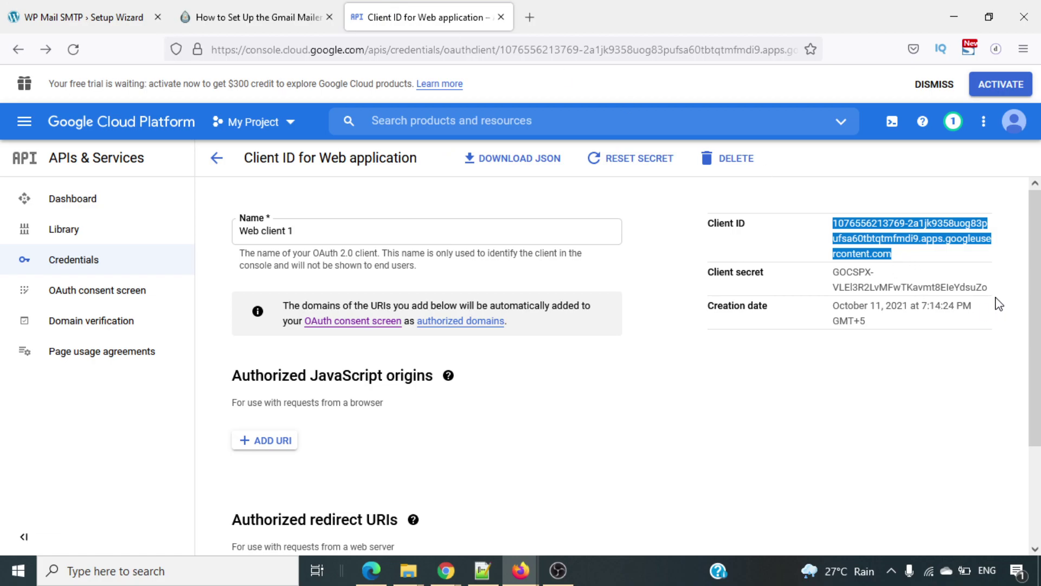
pyautogui.moveTo(991, 289); pyautogui.dragTo(826, 276)
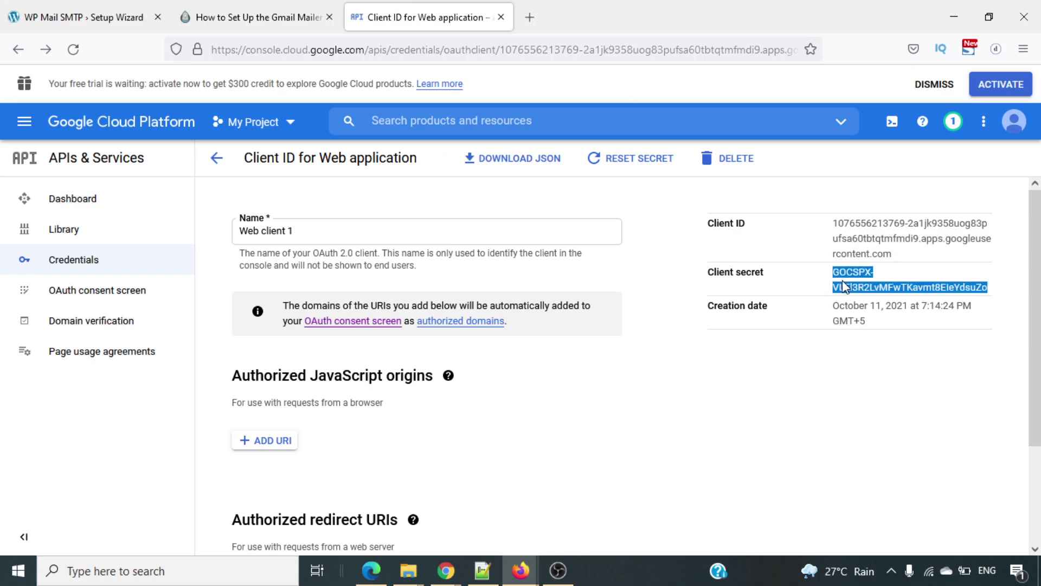
pyautogui.rightClick(843, 286)
pyautogui.click(808, 296)
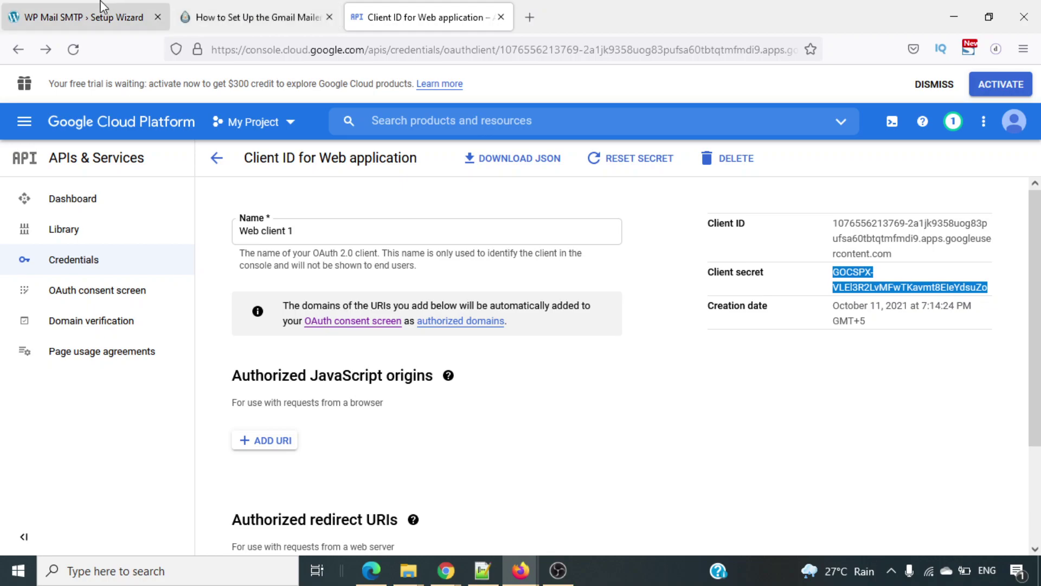
pyautogui.click(103, 8)
pyautogui.click(421, 342)
pyautogui.hotkey('ctrl', 'v')
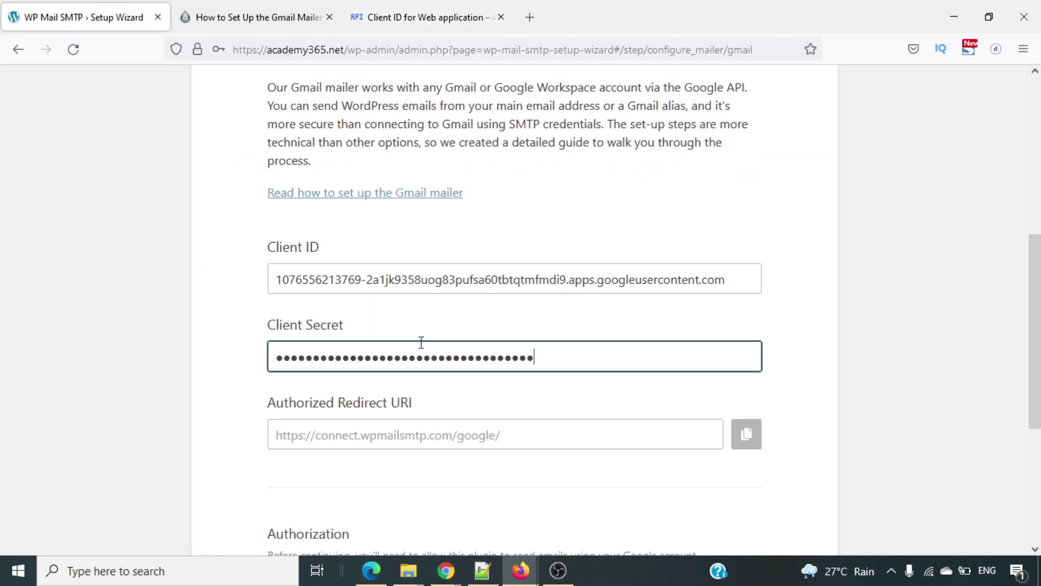
pyautogui.click(819, 408)
# Check the Authorized Redirect URI, then Connect to Google, which fails with Error 400: redirect_uri_mismatch.
pyautogui.scroll(-4, 819, 408)
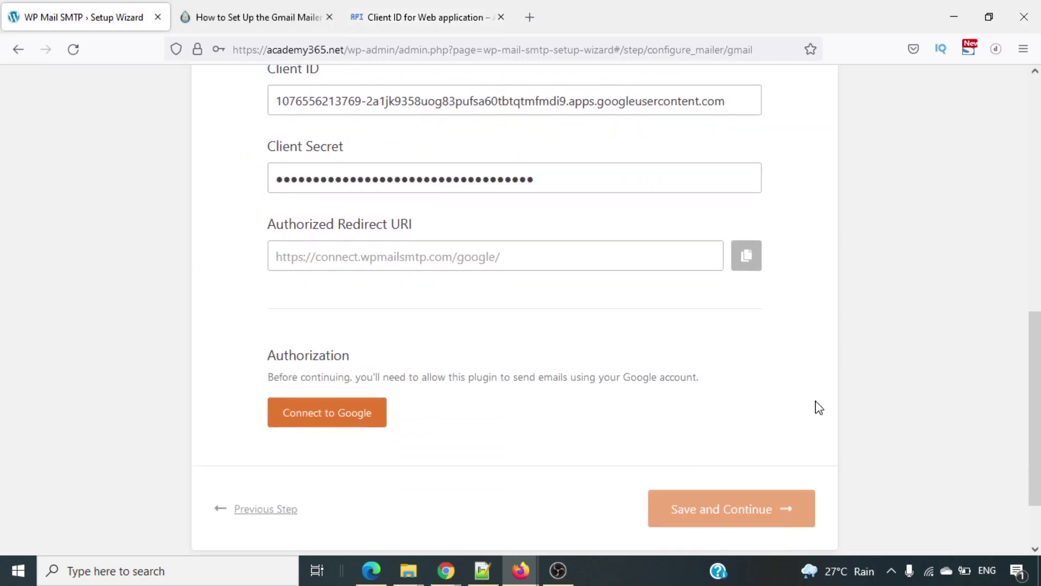
pyautogui.click(541, 214)
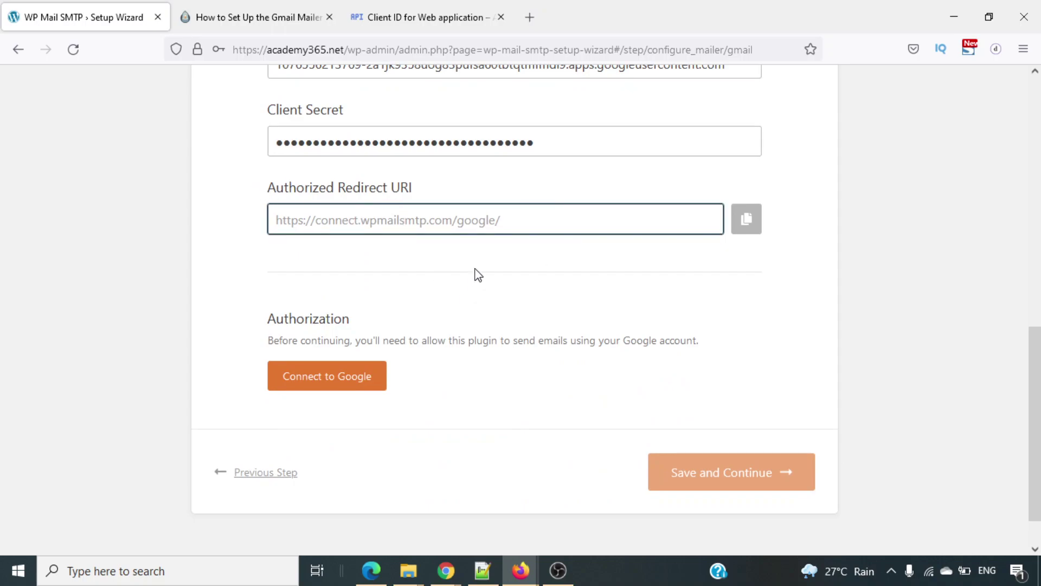
pyautogui.click(343, 378)
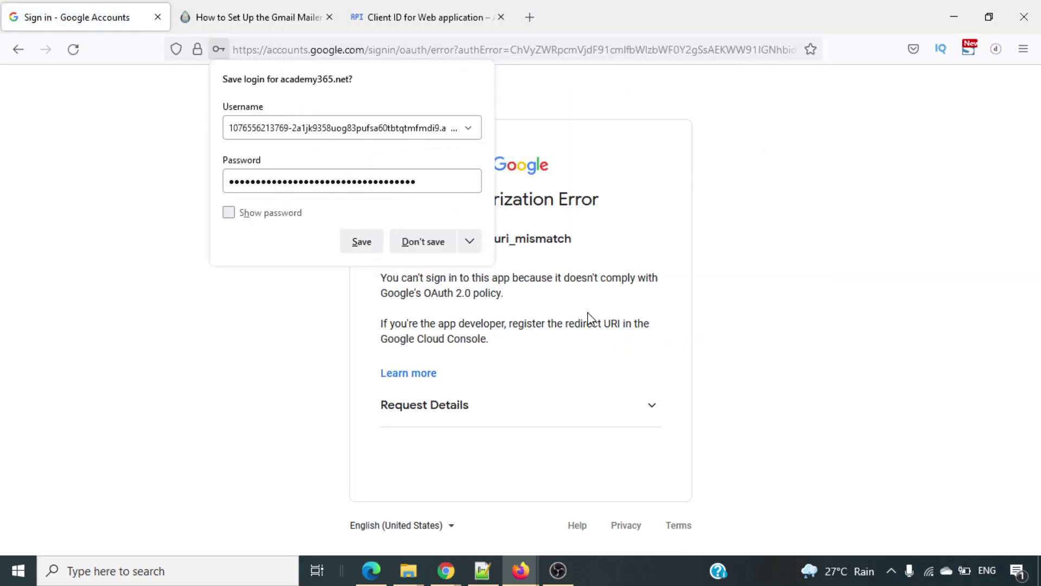
pyautogui.click(436, 250)
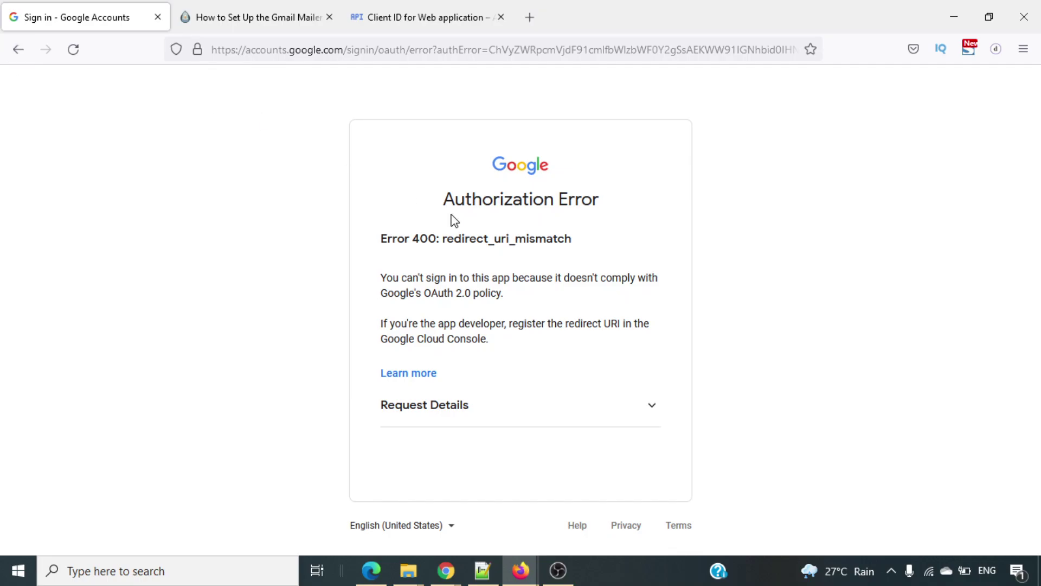
# Go back to the wizard's Authorized Redirect URI field, then switch to the Web client 1 page.
pyautogui.click(14, 51)
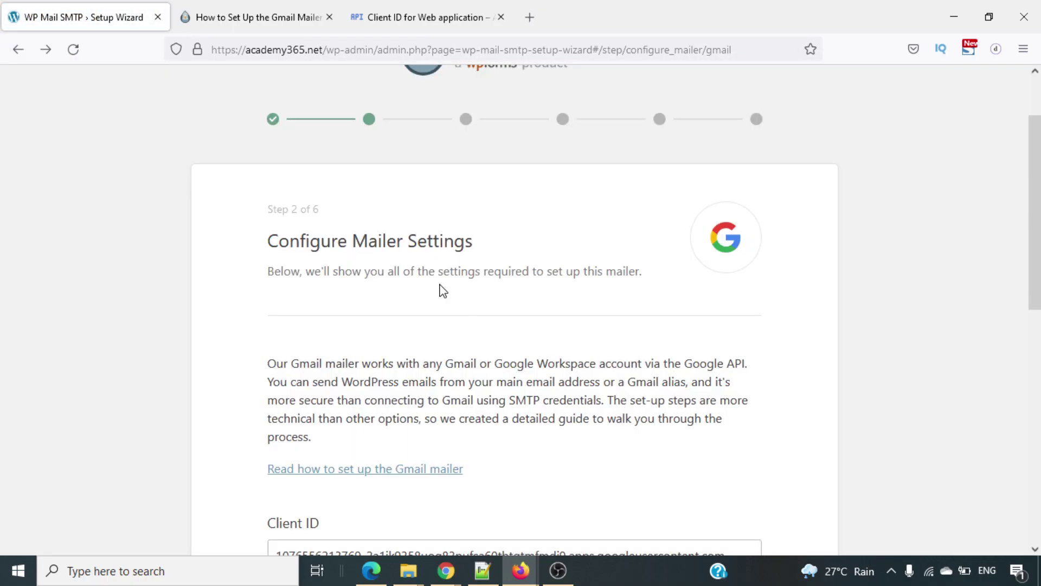
pyautogui.scroll(-5, 442, 287)
pyautogui.scroll(-2, 441, 284)
pyautogui.click(428, 299)
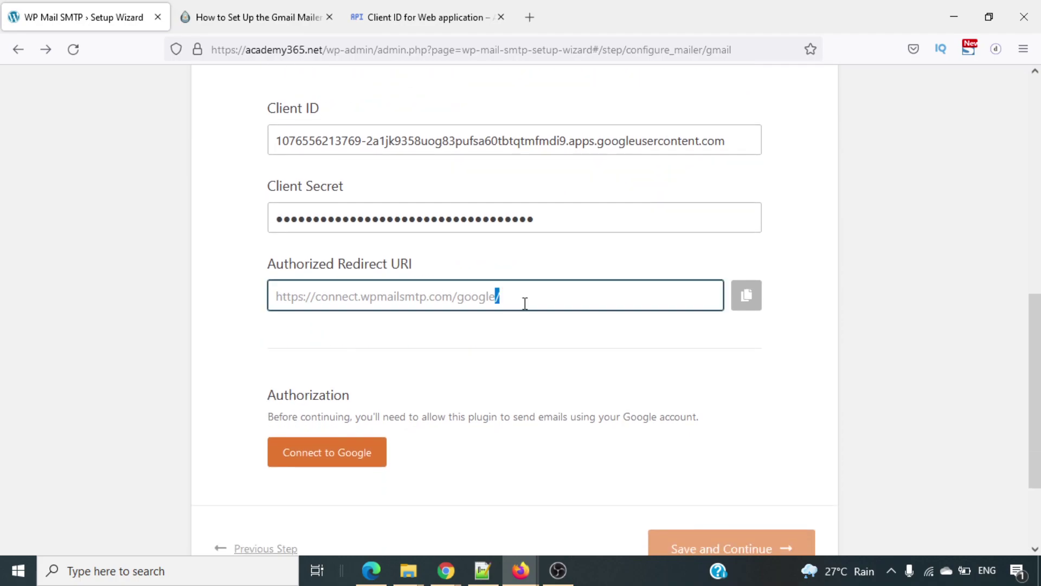
pyautogui.scroll(-2, 539, 325)
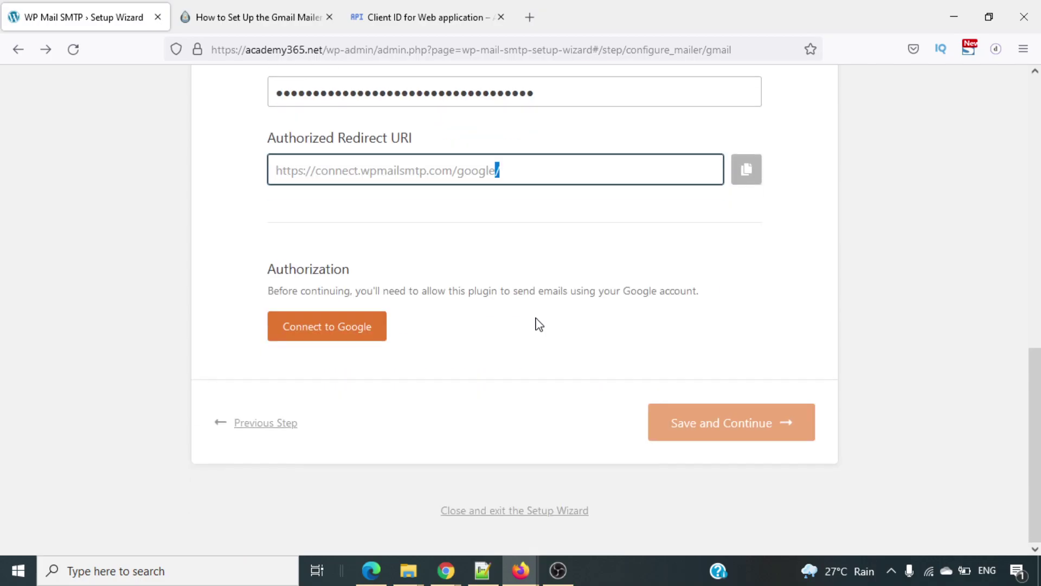
pyautogui.scroll(6, 535, 324)
pyautogui.scroll(3, 537, 321)
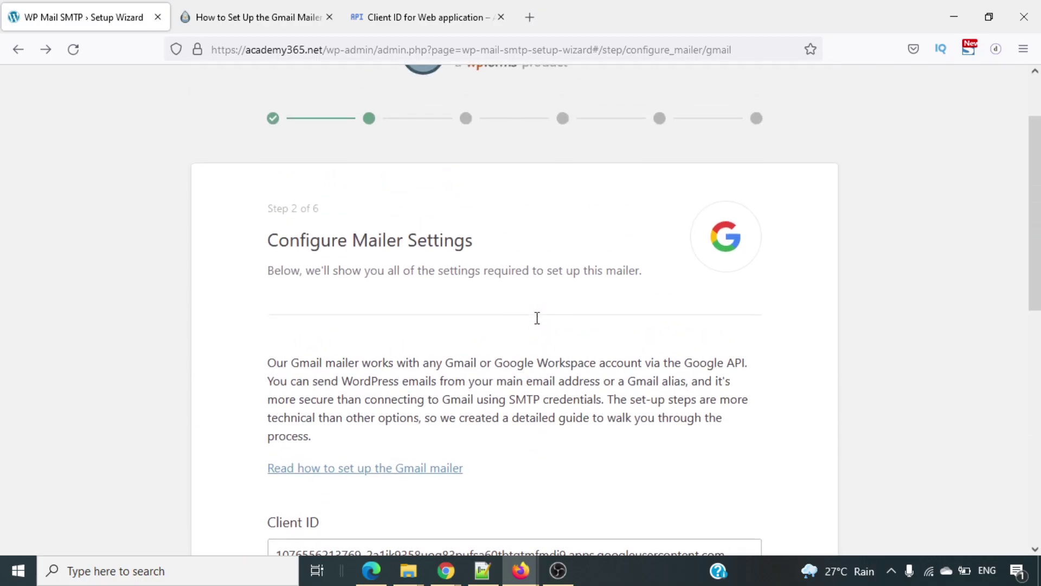
pyautogui.click(401, 6)
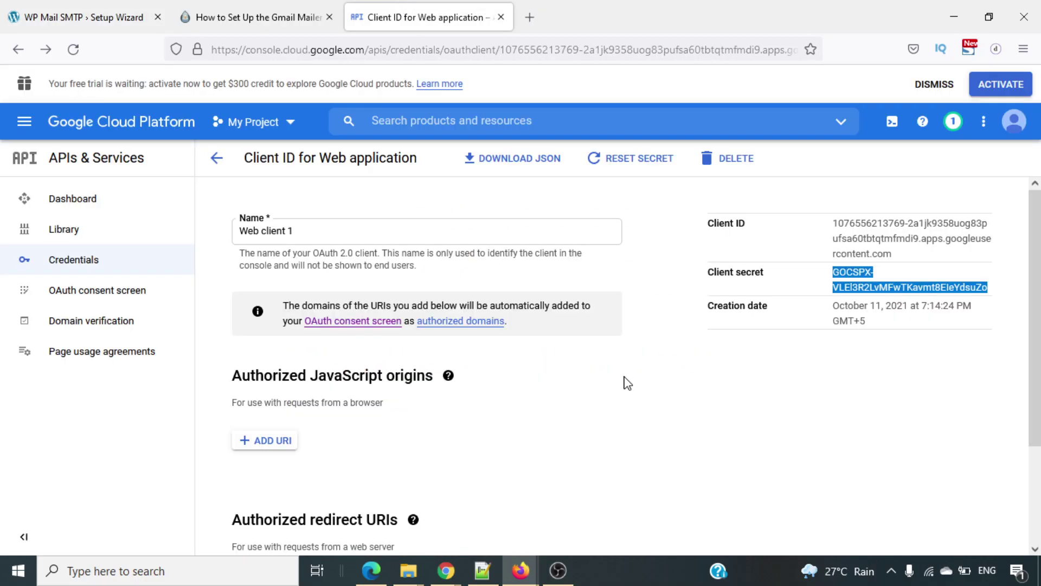
# Add a JavaScript origin entry, then copy the Authorized Redirect URI from the WP Mail SMTP wizard.
pyautogui.scroll(-2, 624, 383)
pyautogui.scroll(2, 623, 383)
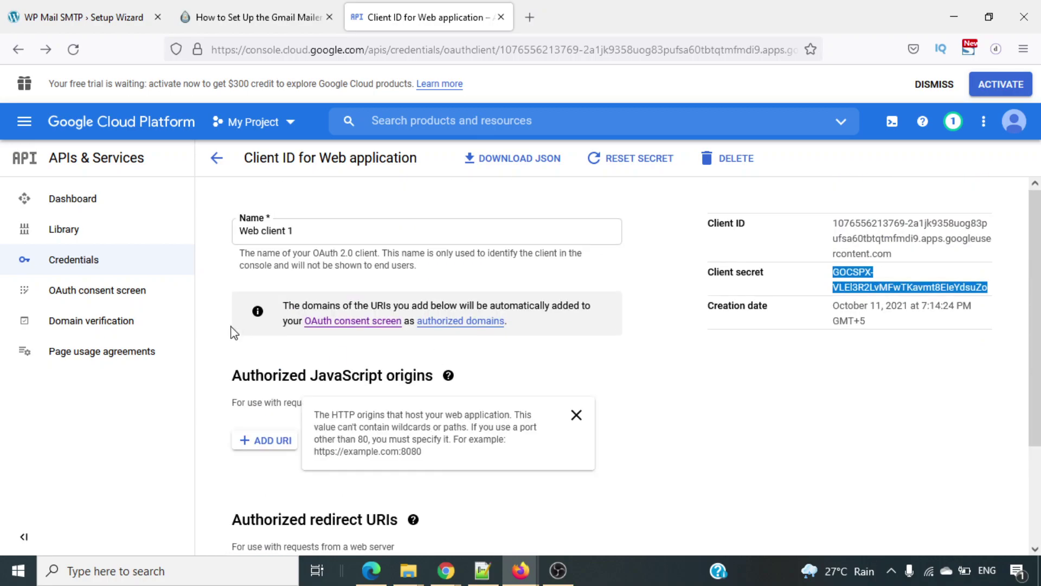
pyautogui.scroll(-2, 502, 380)
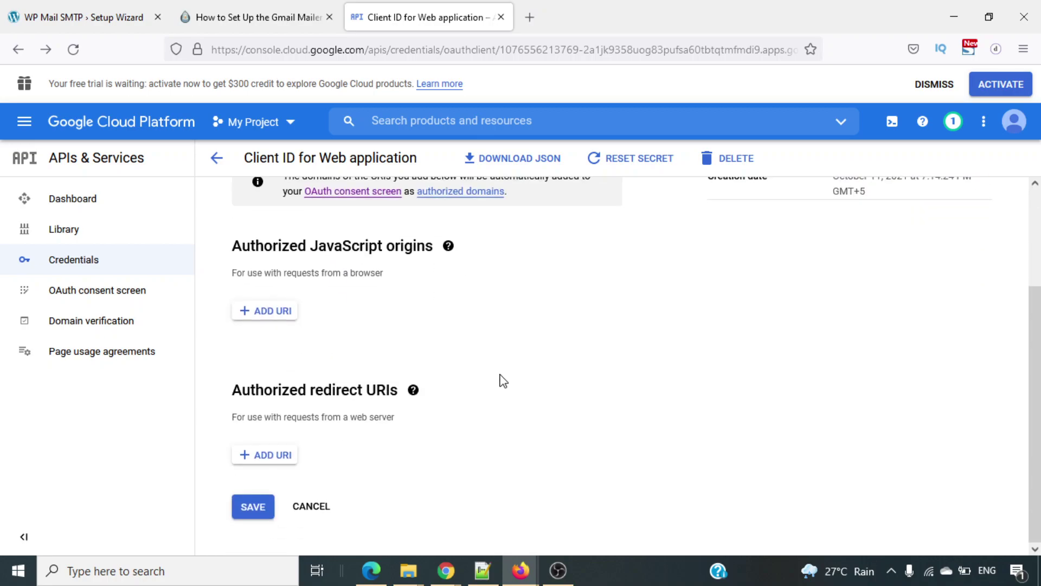
pyautogui.click(291, 315)
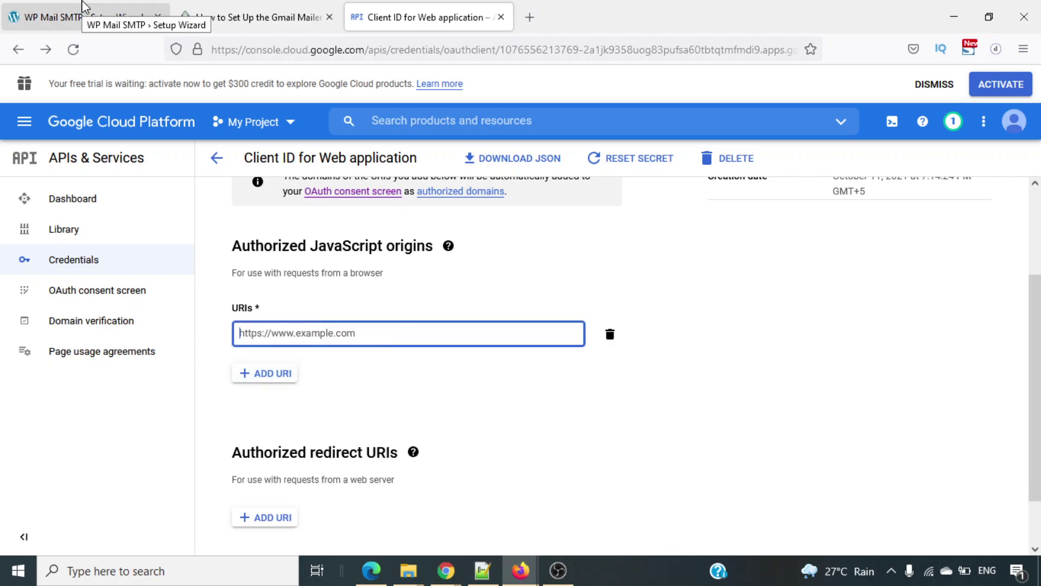
pyautogui.click(84, 8)
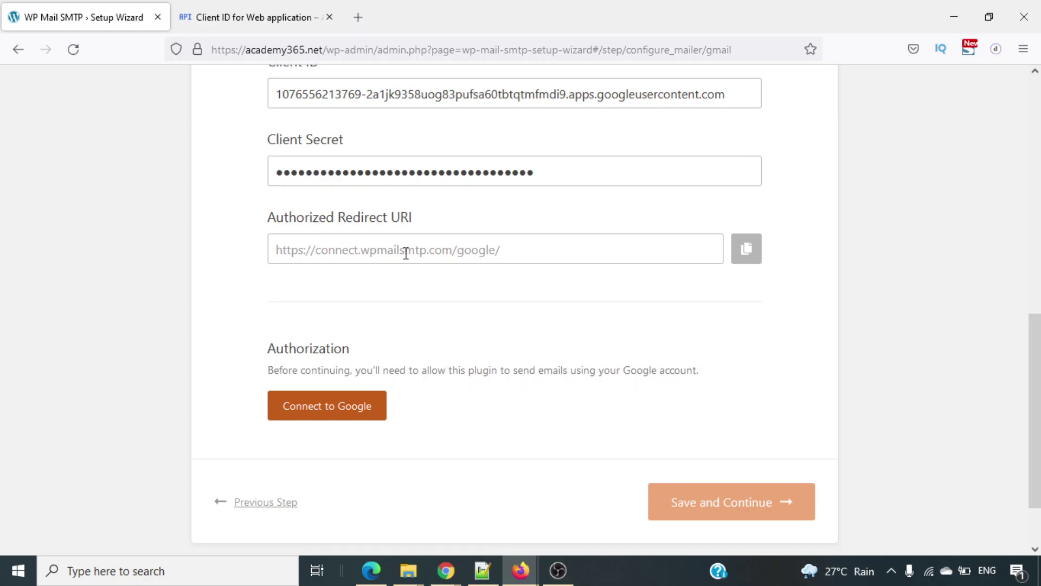
pyautogui.click(746, 248)
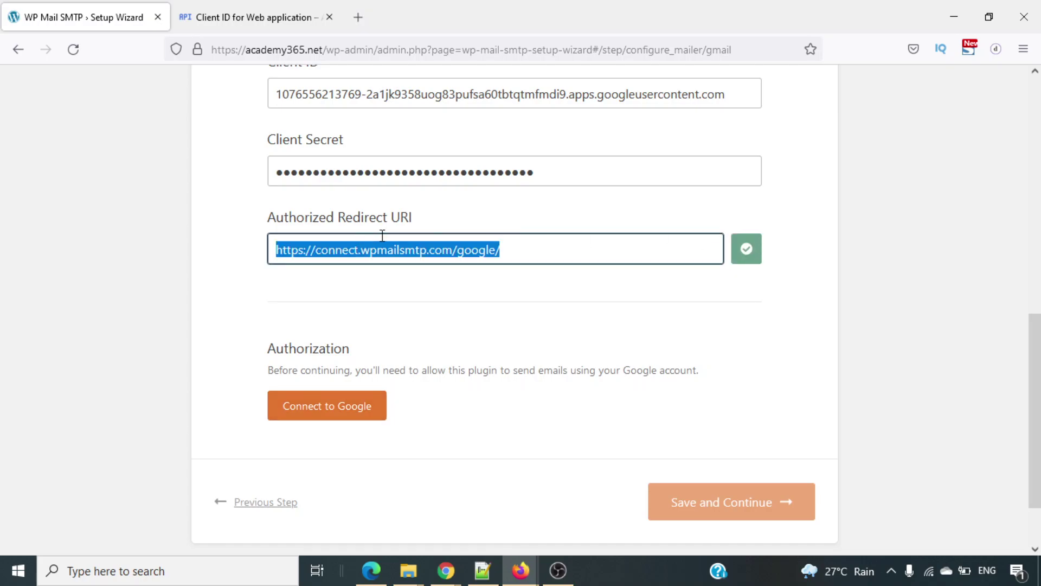
pyautogui.click(255, 17)
pyautogui.scroll(-1, 501, 325)
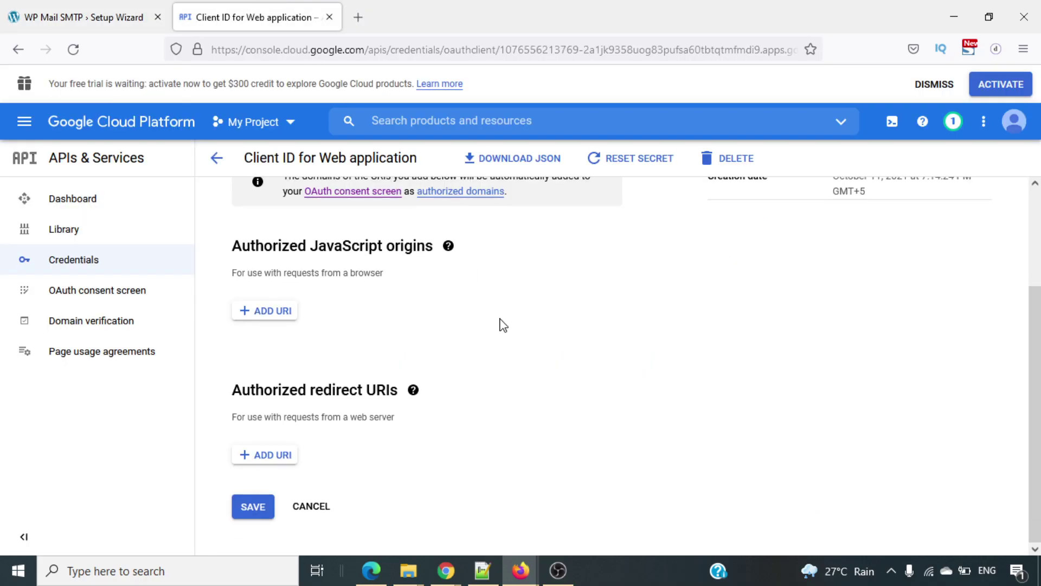
pyautogui.tripleClick(293, 391)
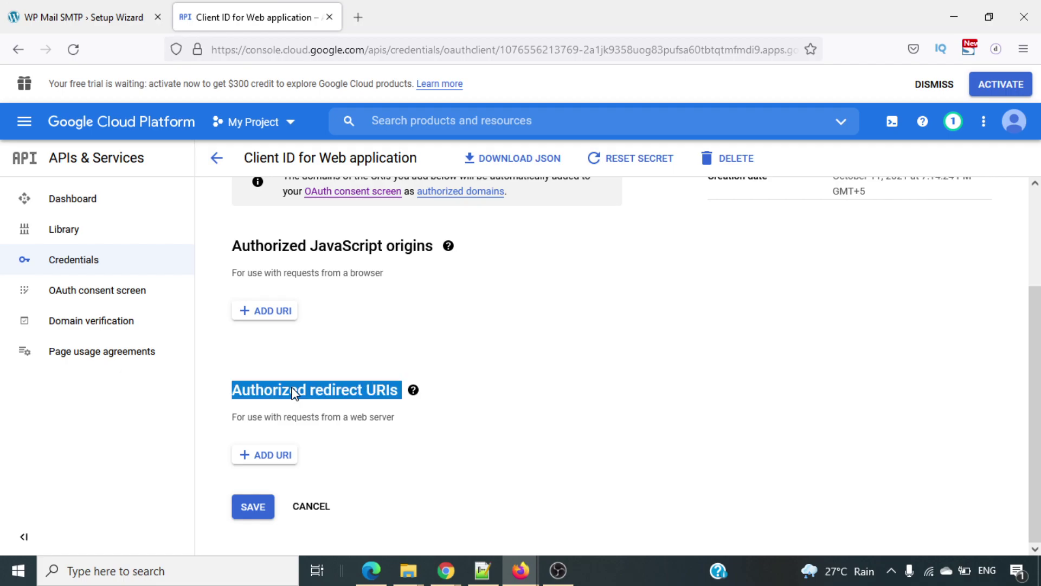
pyautogui.click(278, 464)
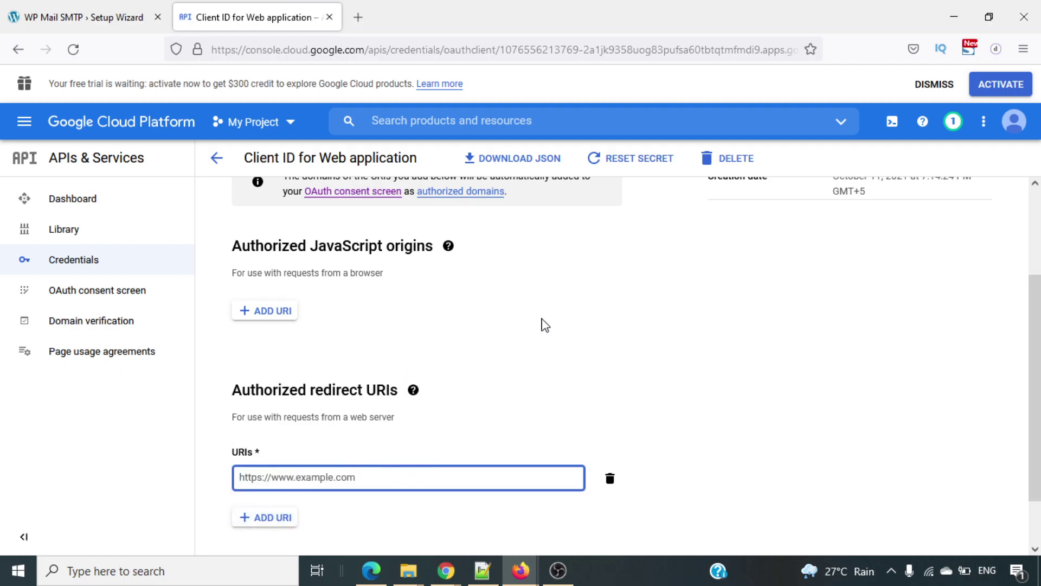
pyautogui.scroll(3, 545, 326)
pyautogui.scroll(-4, 589, 415)
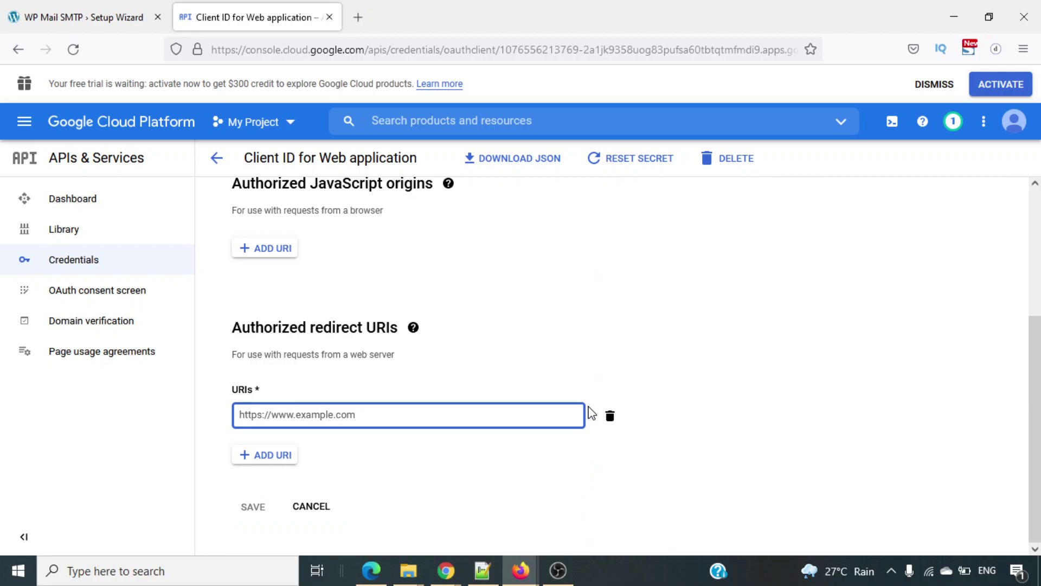
pyautogui.hotkey('ctrl', 'v')
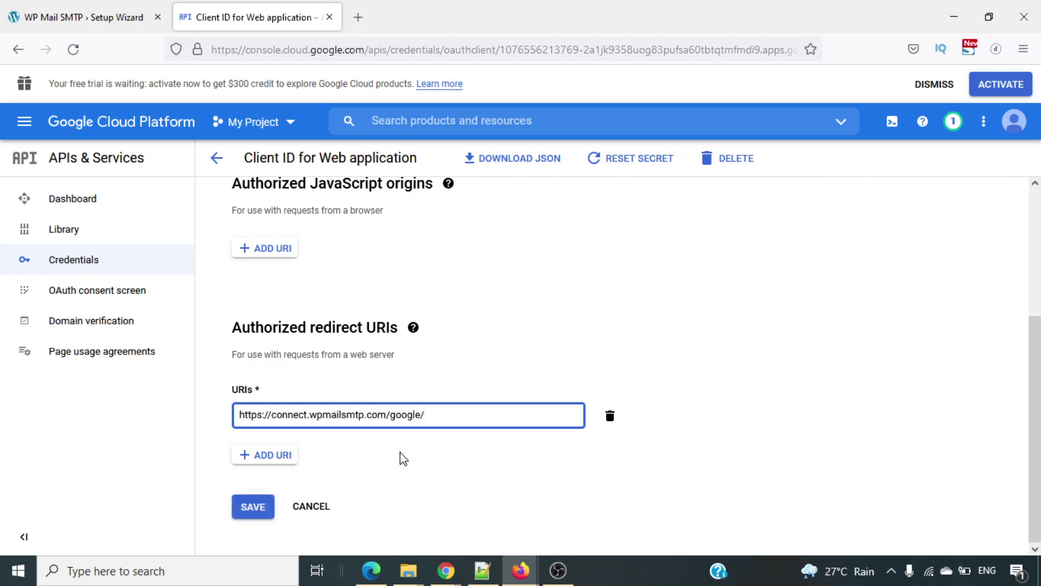
pyautogui.press('Return')
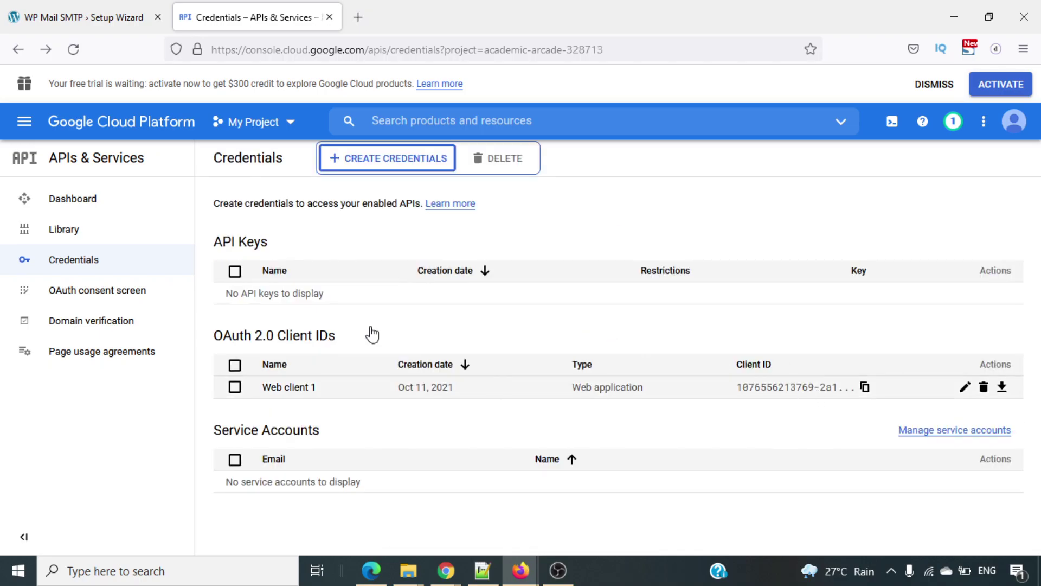
pyautogui.click(7, 8)
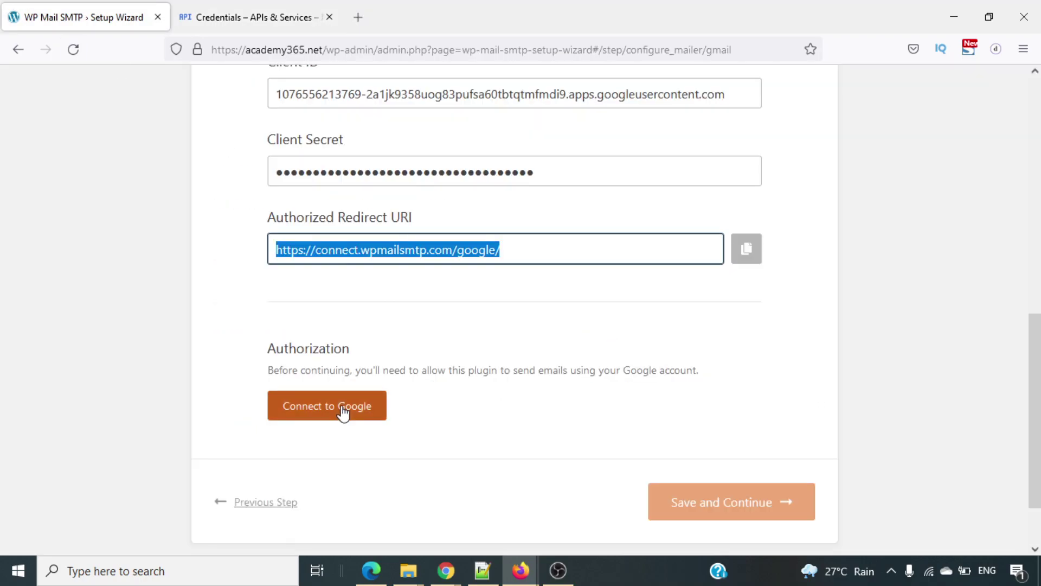
# Reconnect to Google, choose the account, bypass the unverified-app warning and allow wpmailsmtp.com access.
pyautogui.click(341, 405)
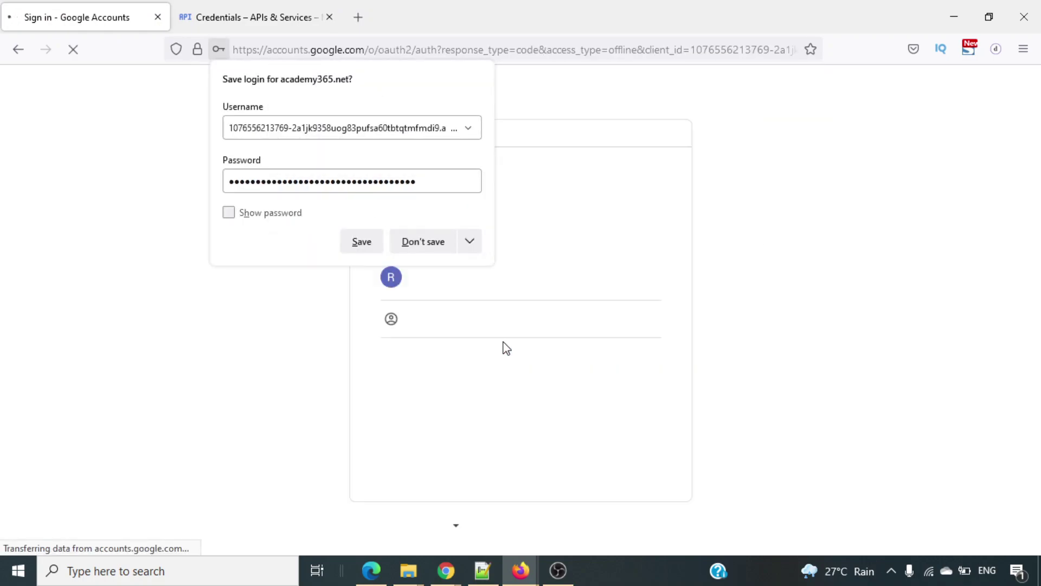
pyautogui.click(436, 239)
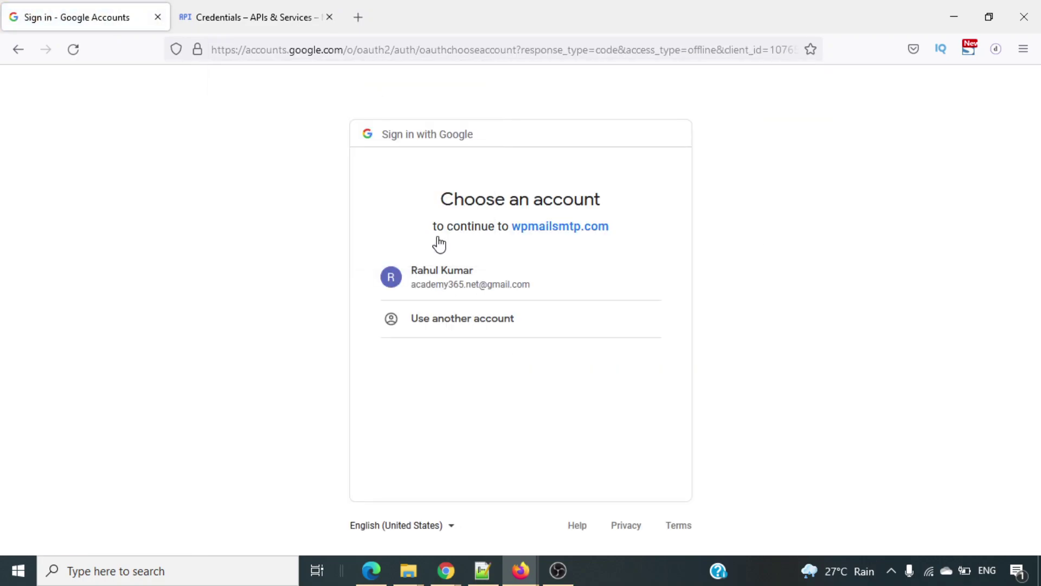
pyautogui.click(458, 281)
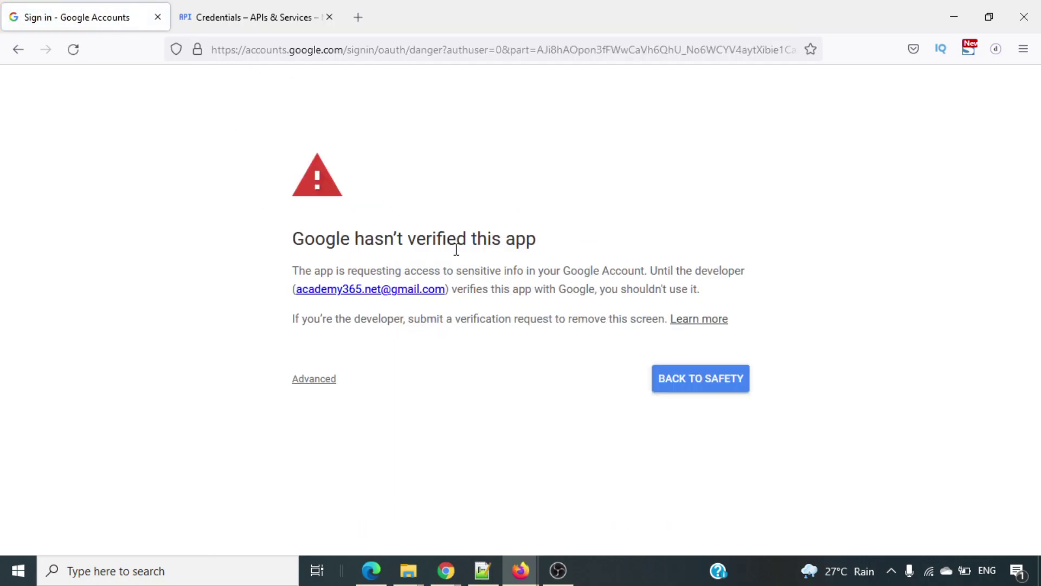
pyautogui.click(310, 380)
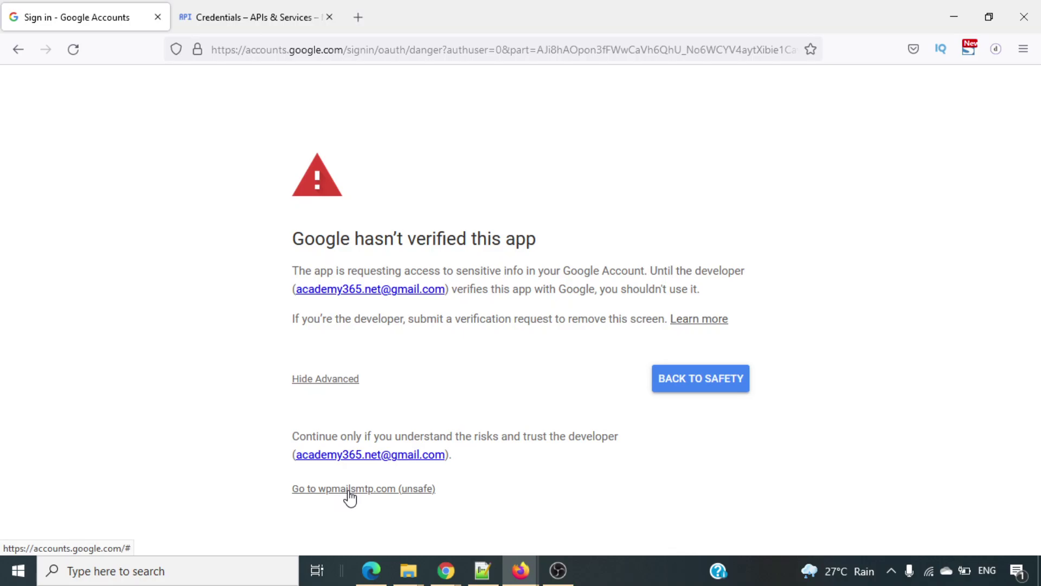
pyautogui.click(349, 489)
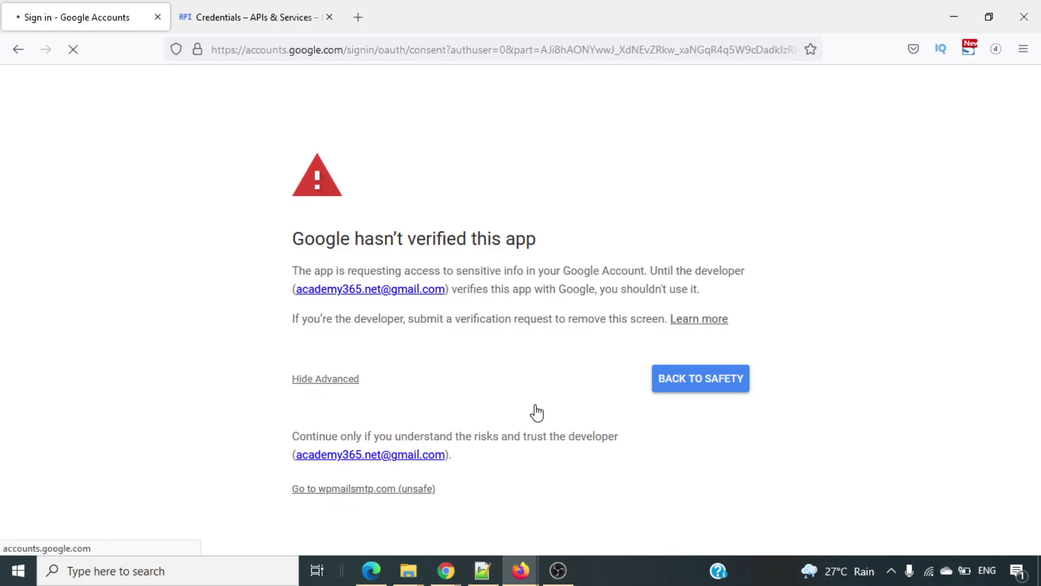
pyautogui.scroll(-3, 438, 296)
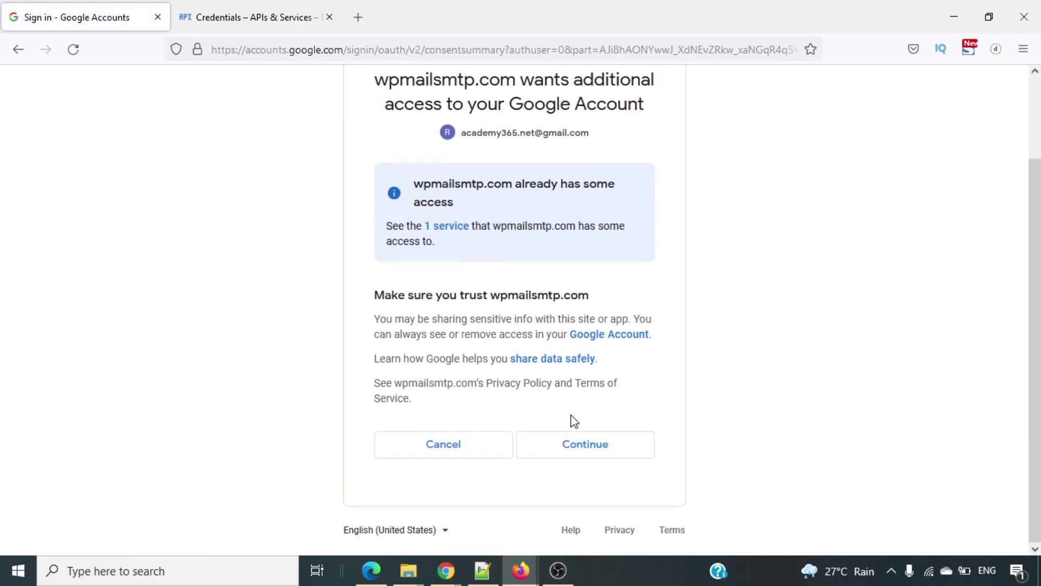
pyautogui.click(584, 446)
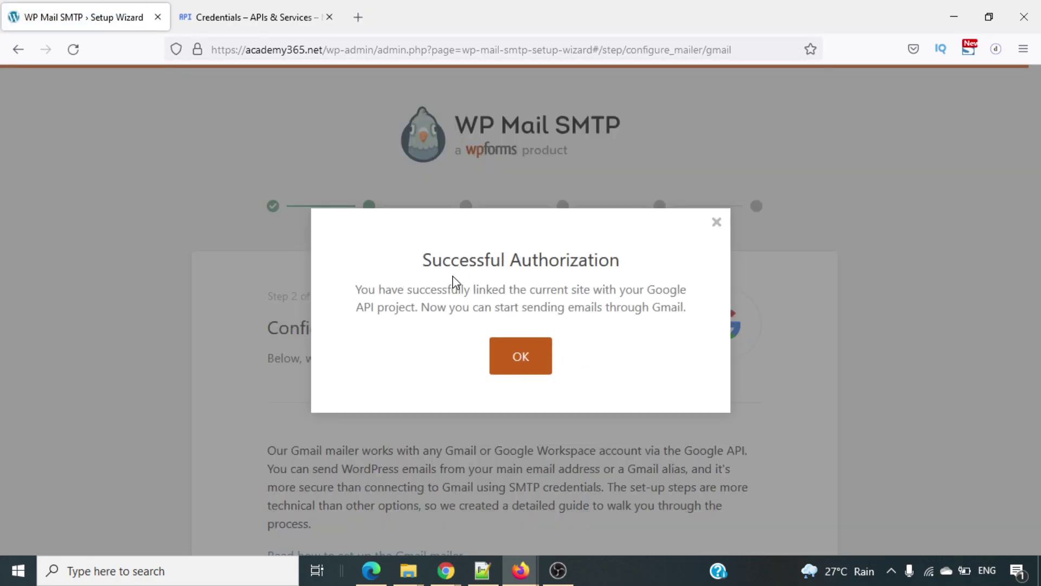
# Dismiss the authorization success message, set From Name to Academy365.Net and turn on Force From Name.
pyautogui.click(533, 362)
pyautogui.scroll(-6, 580, 428)
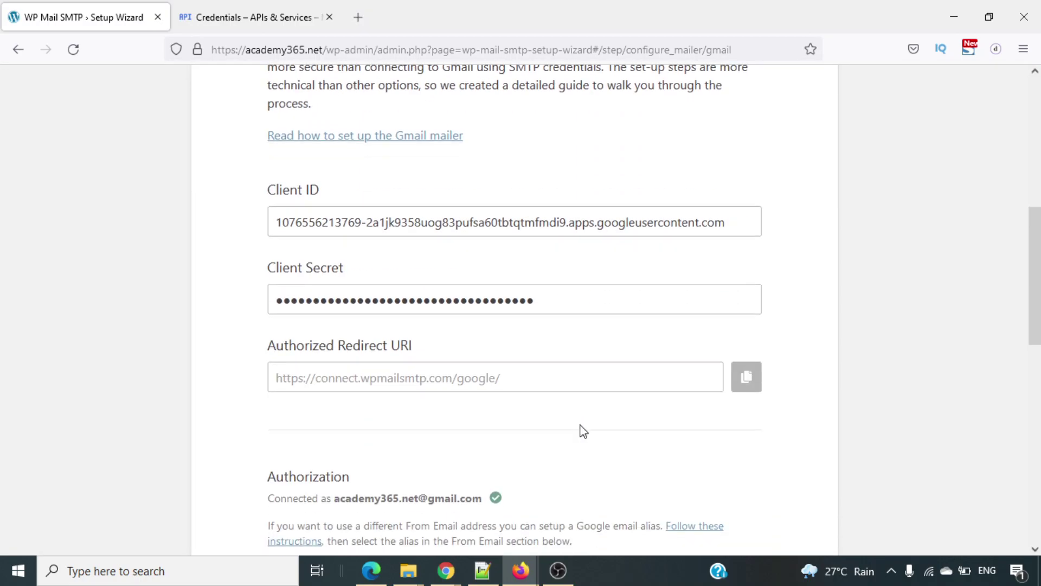
pyautogui.scroll(-3, 583, 431)
pyautogui.scroll(-2, 582, 430)
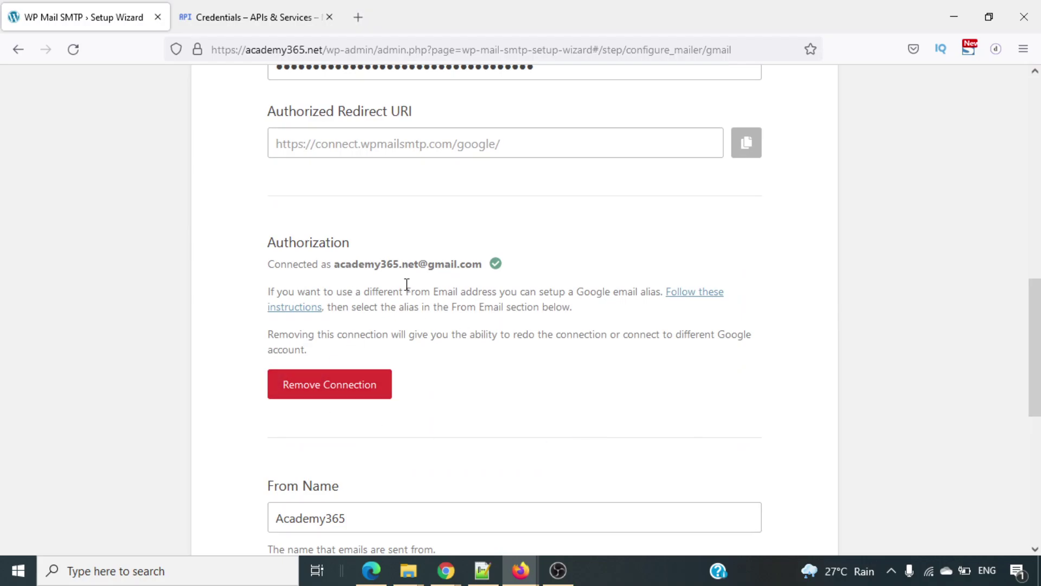
pyautogui.scroll(-5, 465, 447)
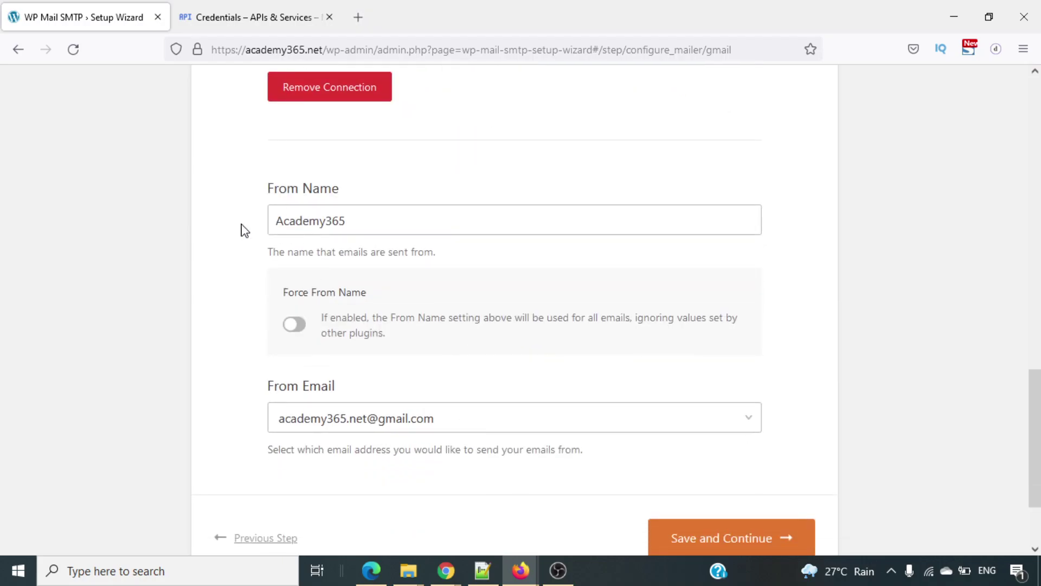
pyautogui.click(360, 221)
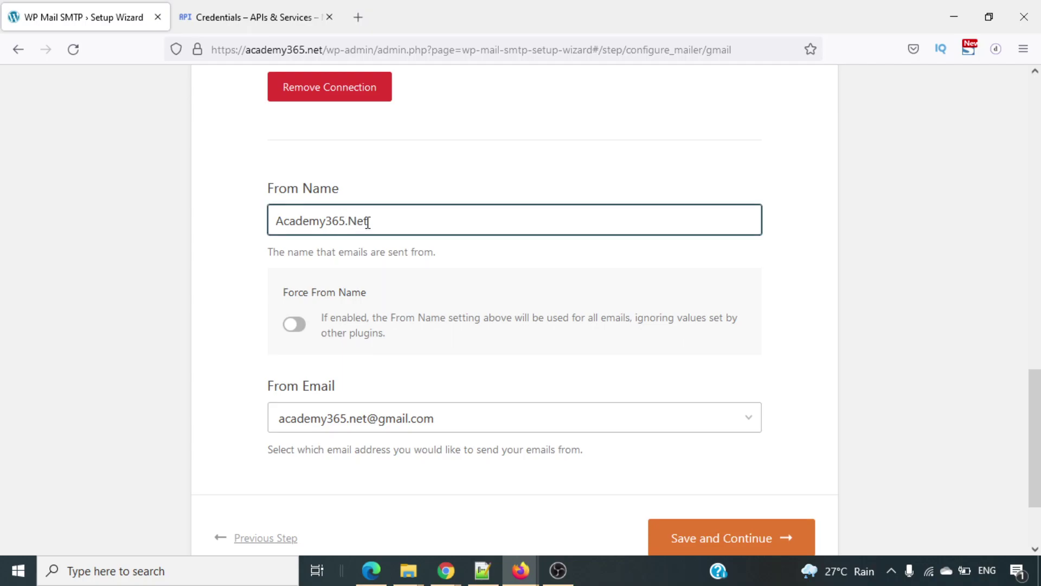
pyautogui.scroll(-1, 405, 232)
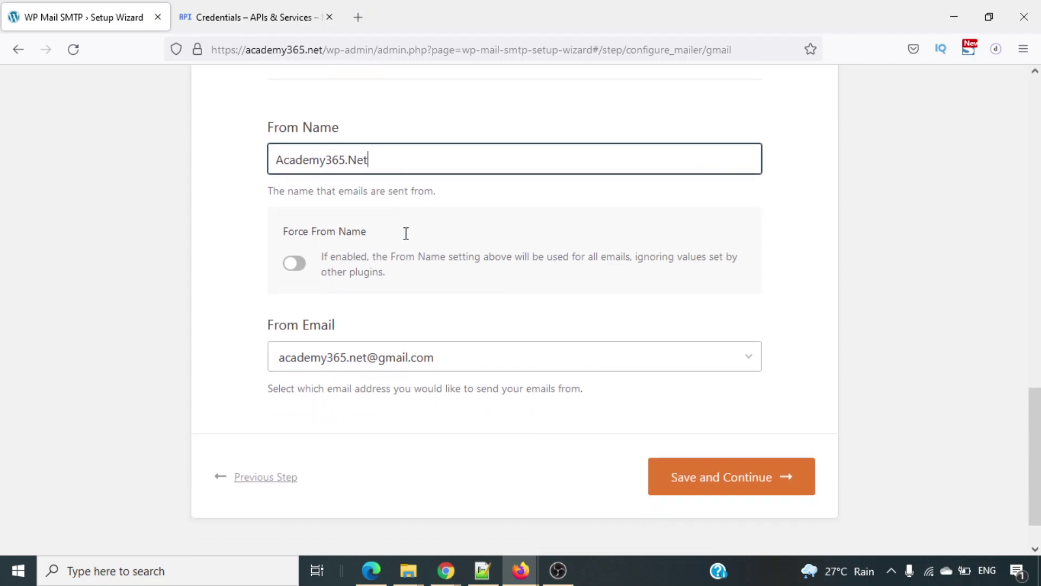
pyautogui.click(295, 264)
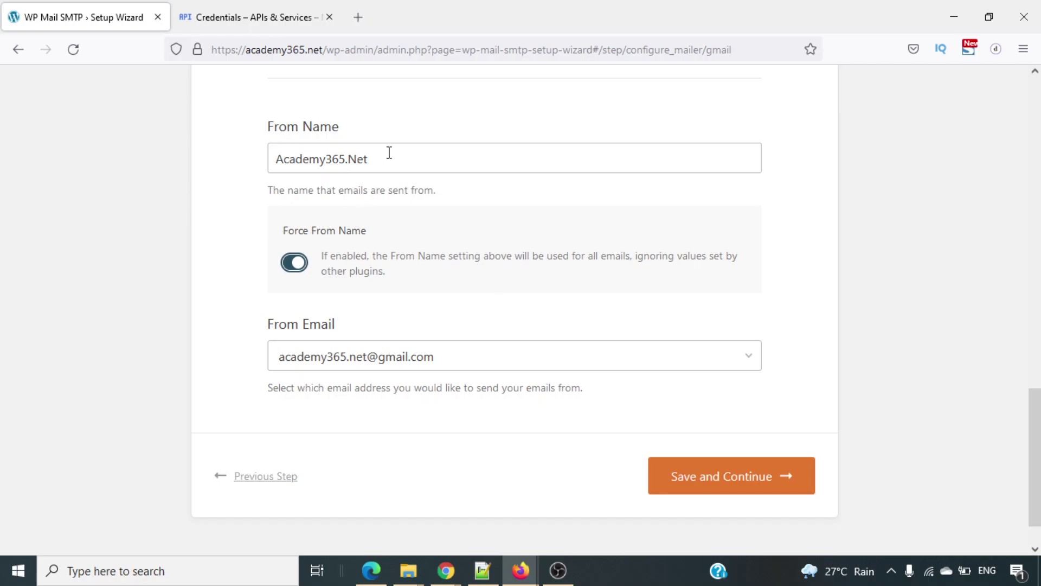
# Save the Gmail mailer settings and keep the chosen email features.
pyautogui.click(708, 470)
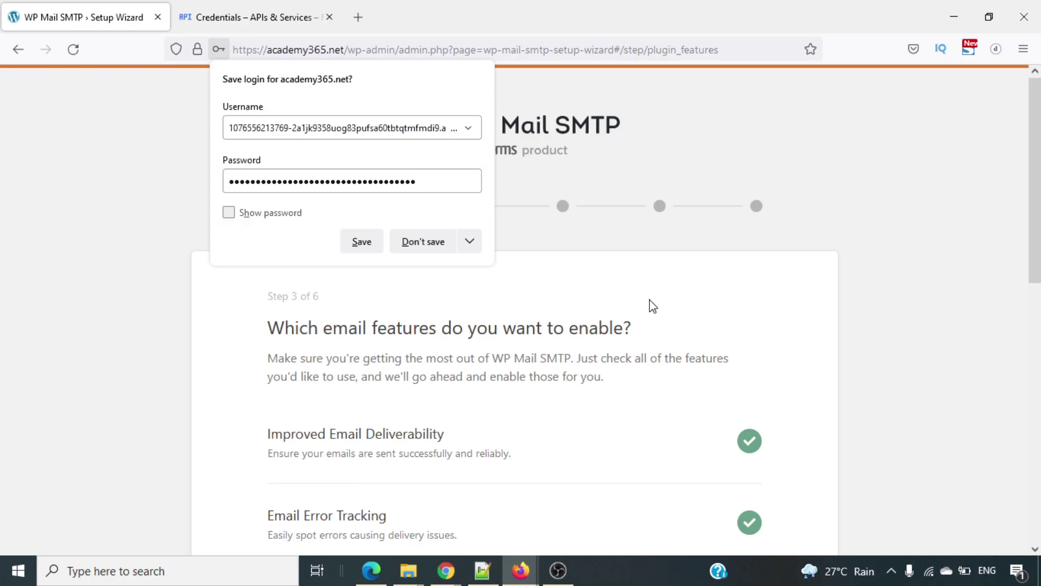
pyautogui.click(424, 251)
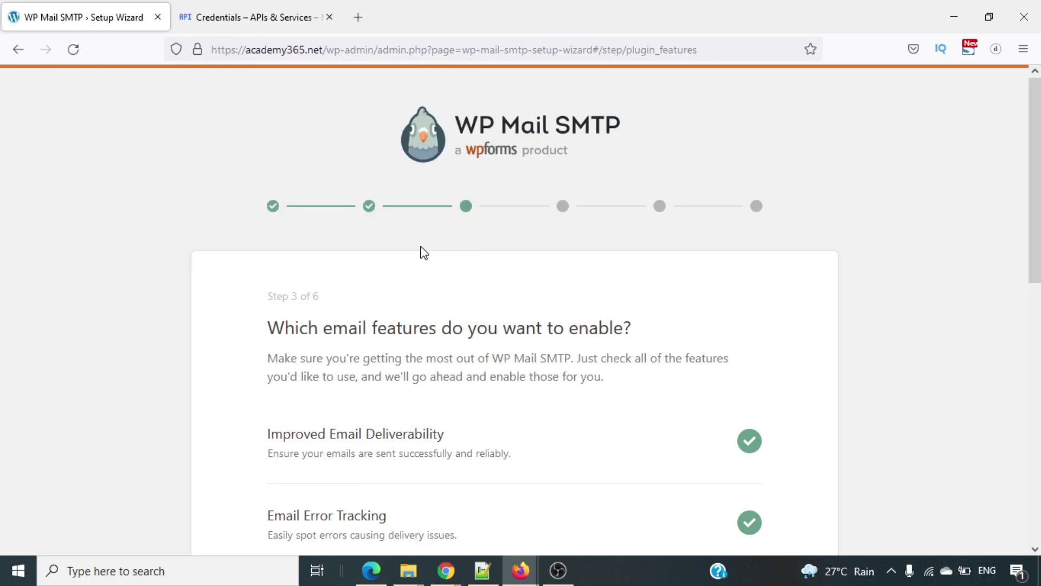
pyautogui.scroll(-3, 579, 353)
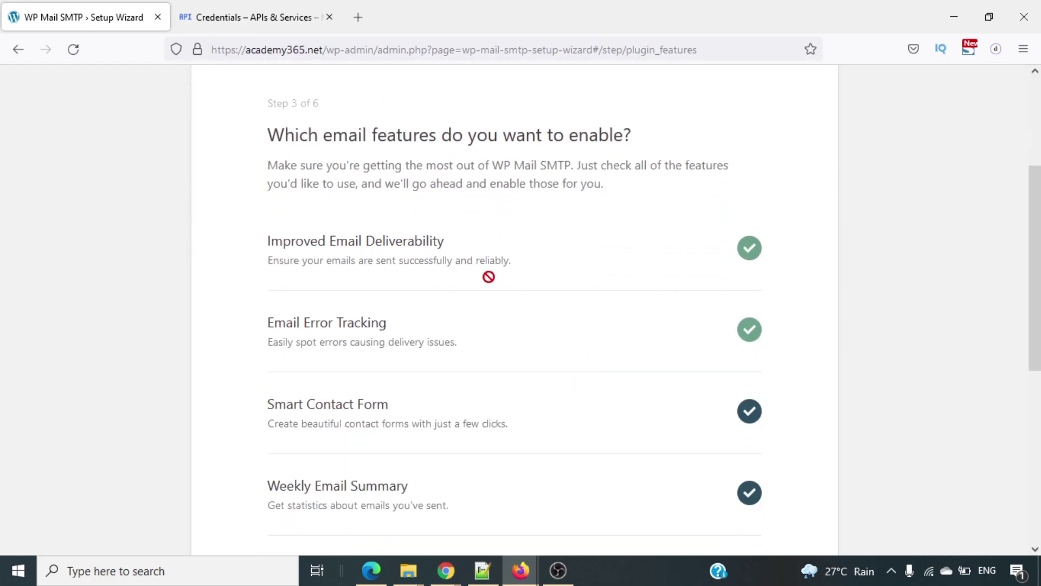
pyautogui.scroll(-6, 567, 288)
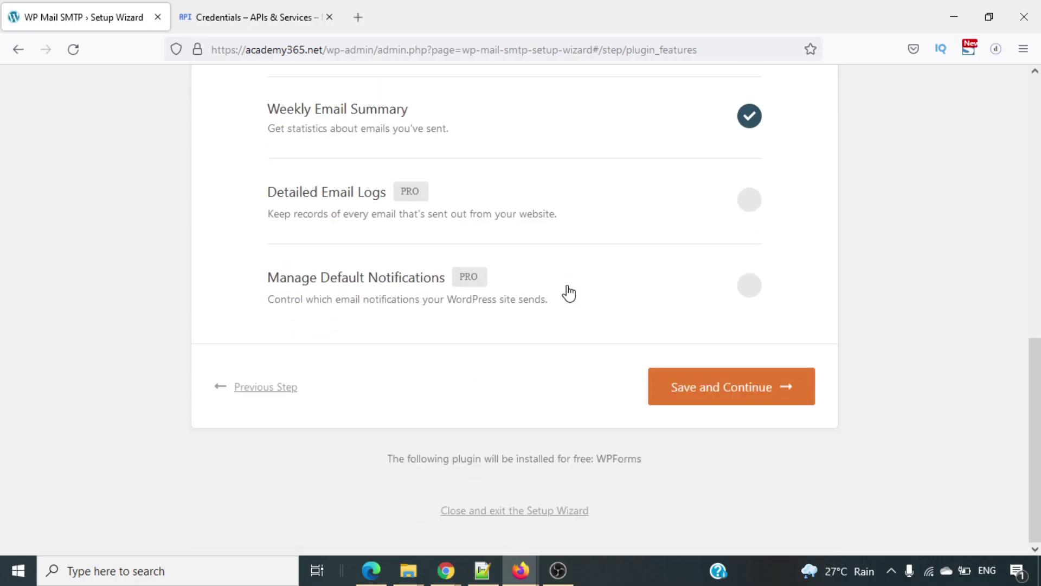
pyautogui.scroll(9, 567, 293)
pyautogui.scroll(-9, 566, 287)
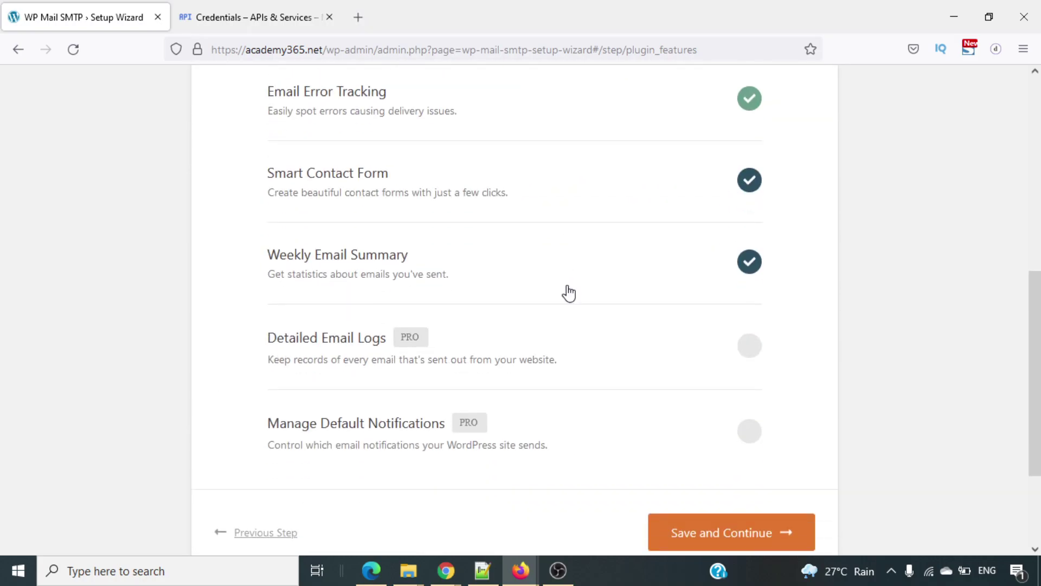
pyautogui.click(720, 387)
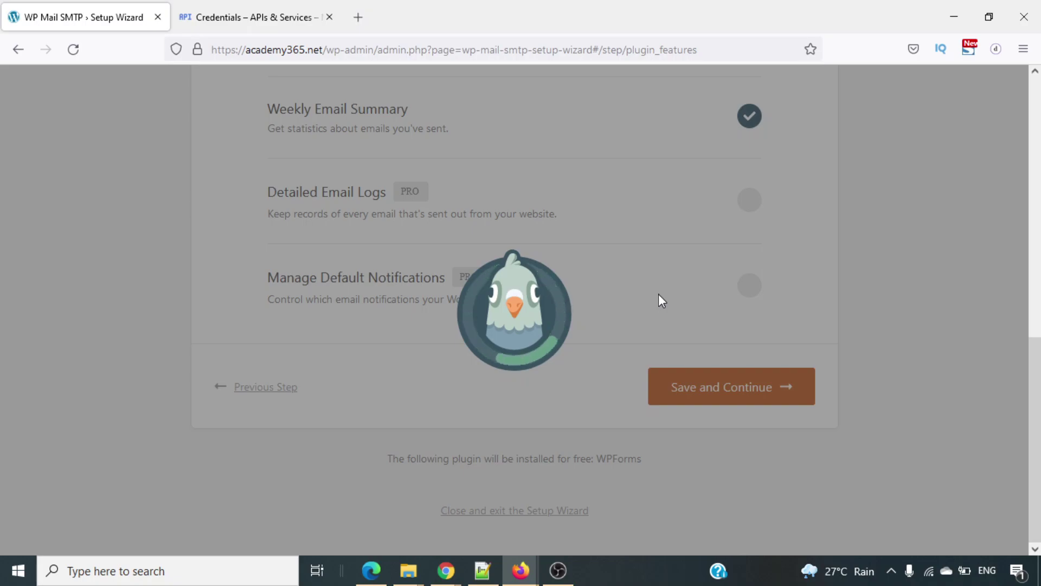
# Skip the help-improve and Pro license key steps to reach the Congrats page.
pyautogui.scroll(-4, 661, 299)
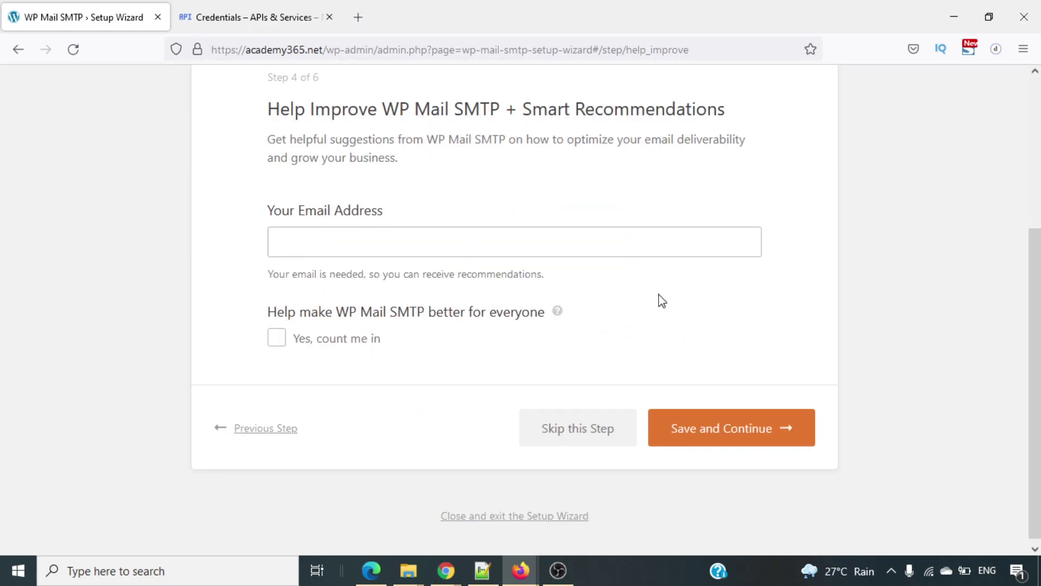
pyautogui.click(613, 430)
pyautogui.scroll(-6, 629, 328)
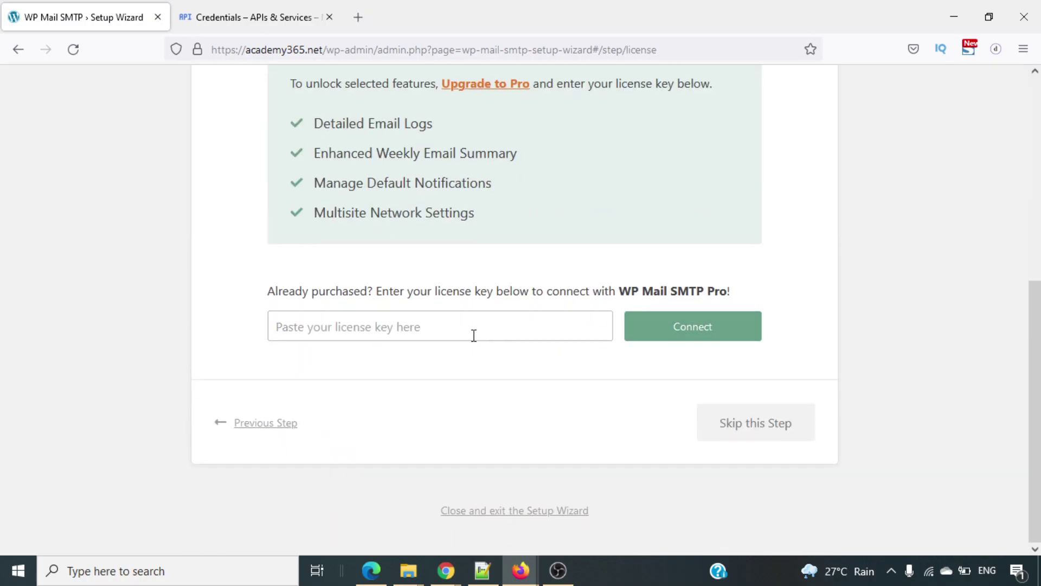
pyautogui.click(739, 429)
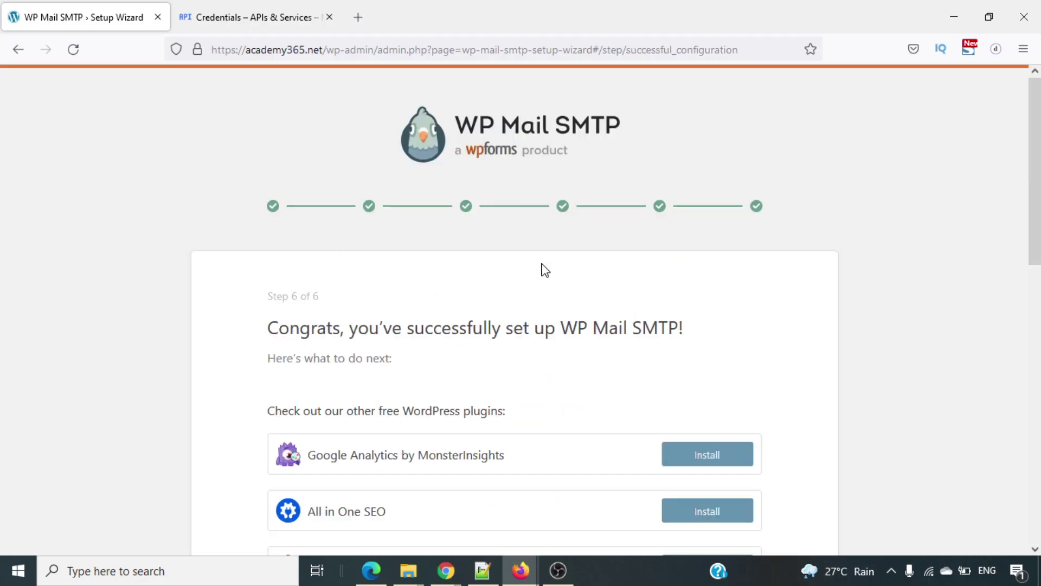
pyautogui.scroll(-7, 545, 269)
pyautogui.scroll(6, 545, 269)
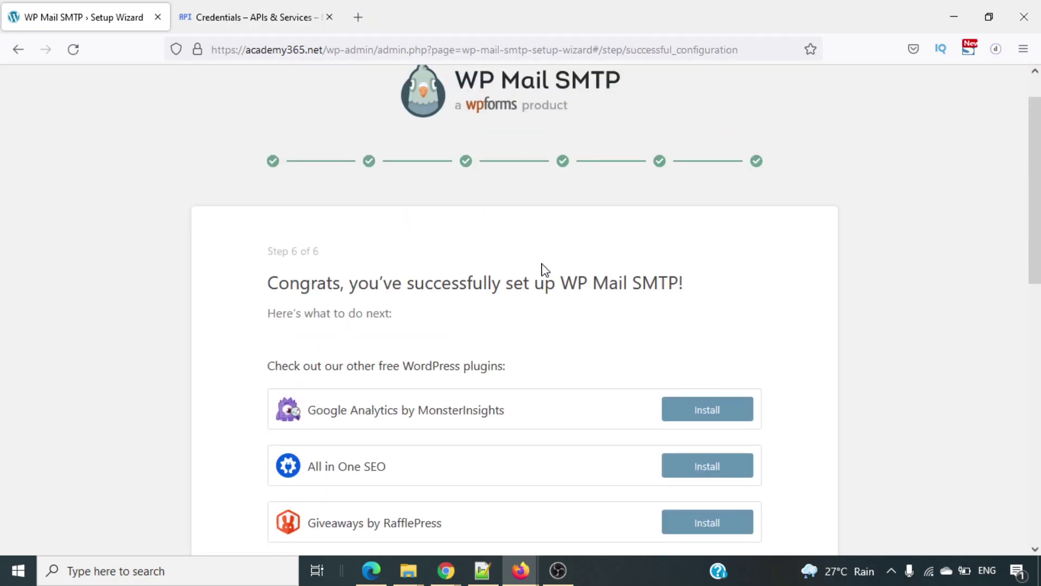
pyautogui.scroll(-10, 544, 270)
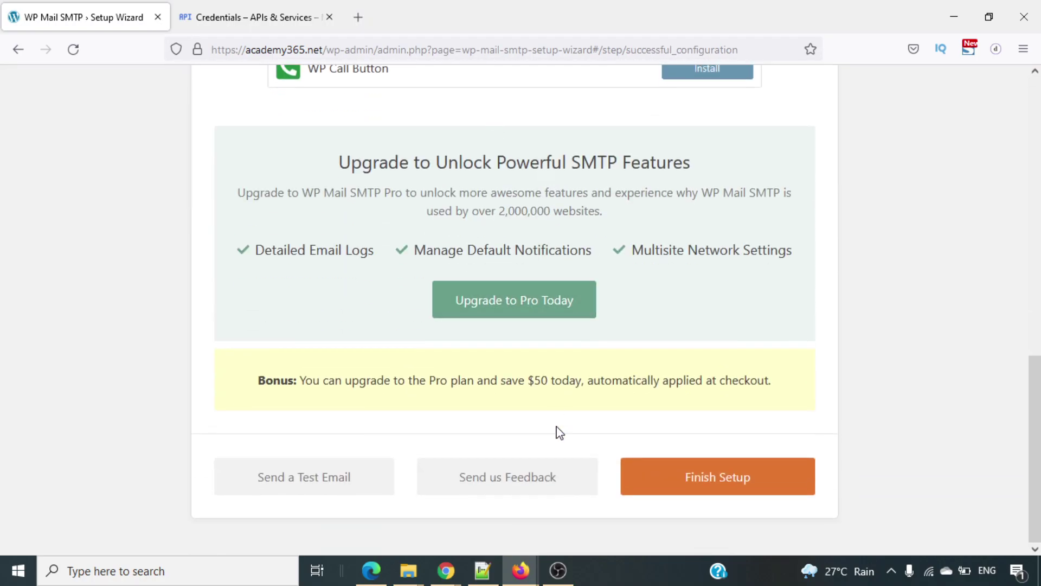
# Send a test email from the Email Test tab to the connected Gmail address.
pyautogui.click(300, 491)
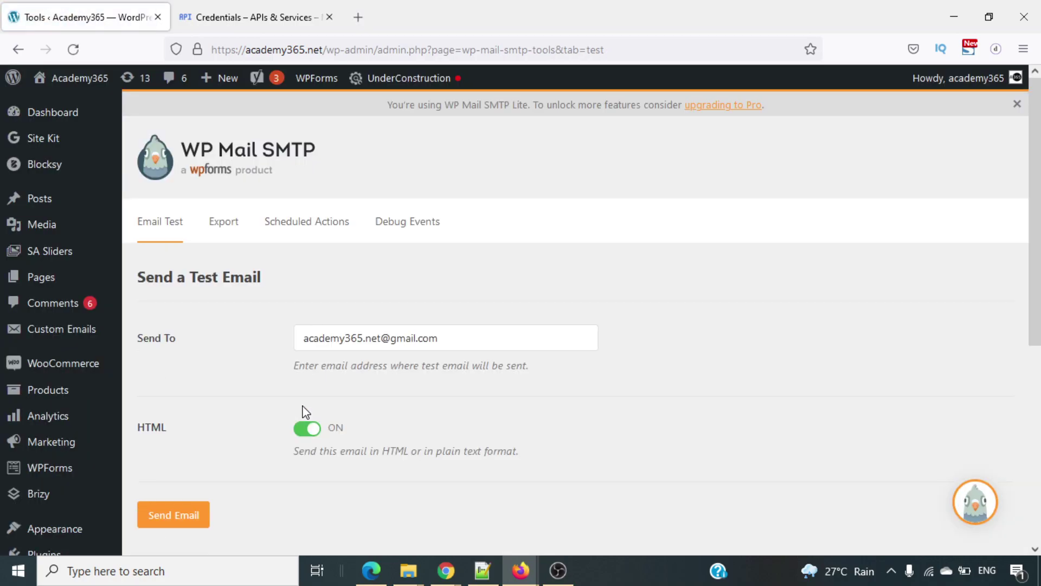
pyautogui.scroll(-3, 306, 412)
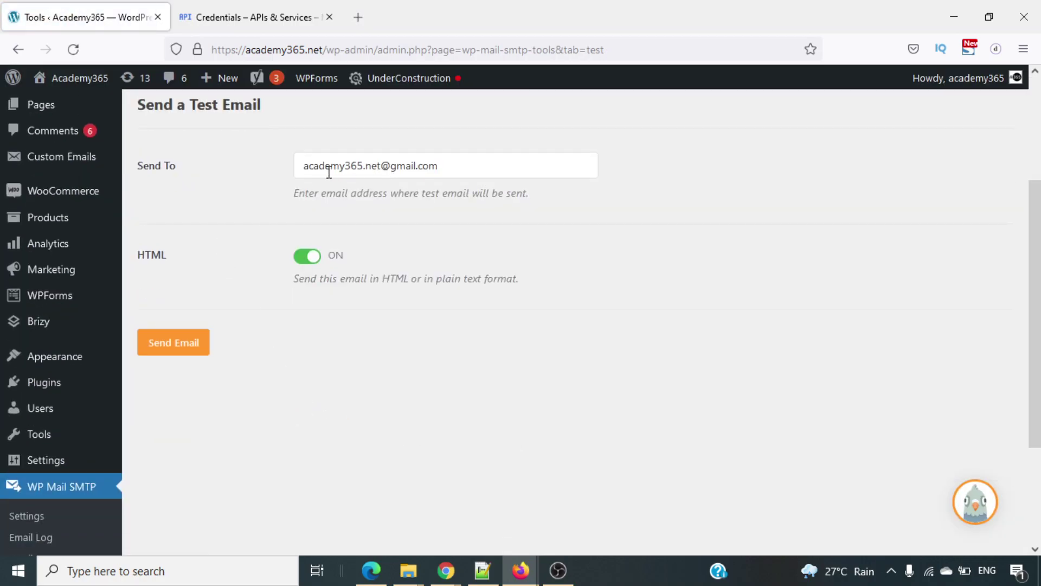
pyautogui.click(198, 342)
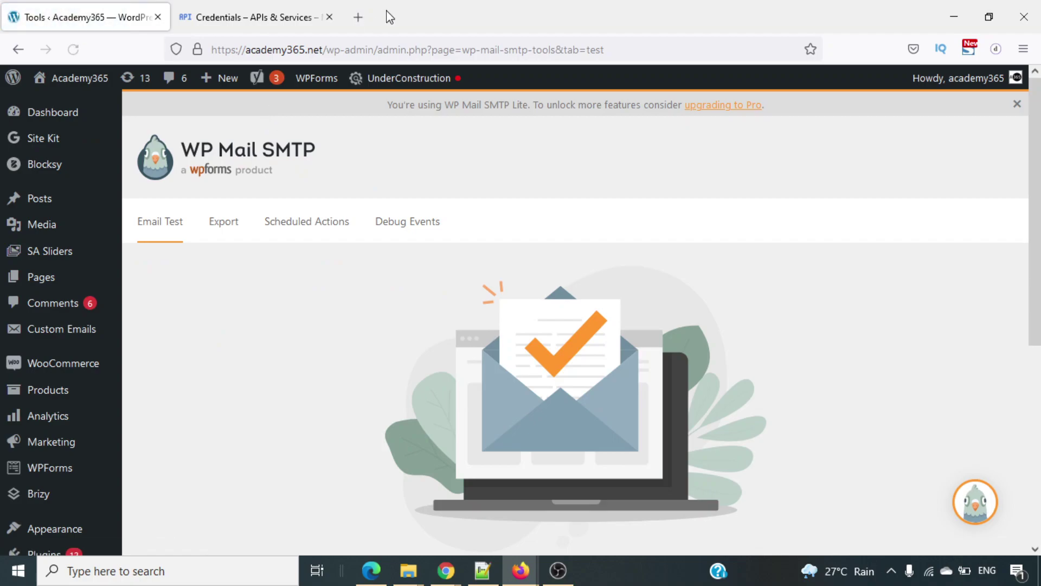
# Search for Gmail, open the WP Mail SMTP HTML test email, then return to Google Cloud Credentials.
pyautogui.write('gma')
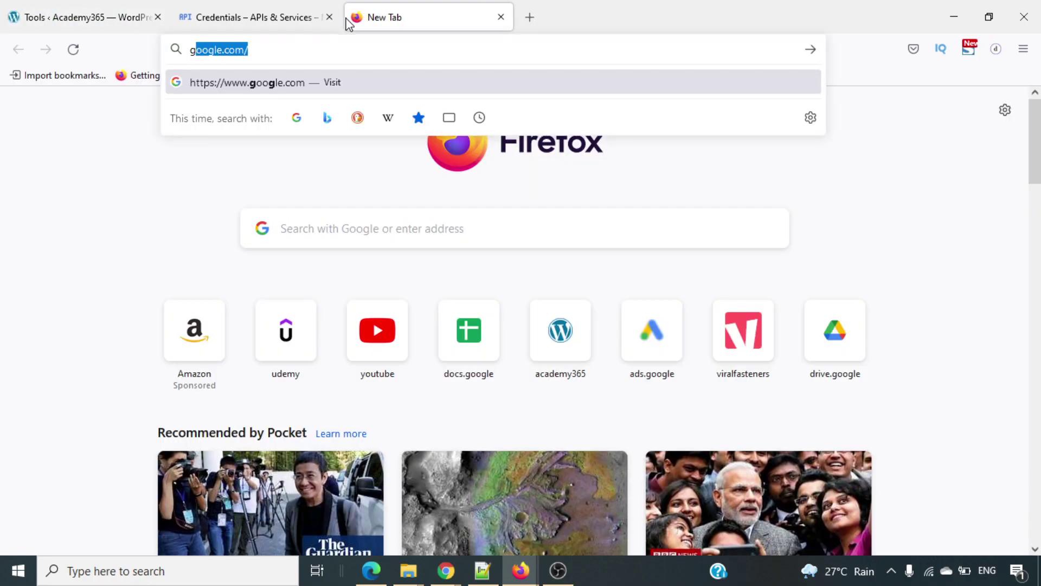
pyautogui.press('Return')
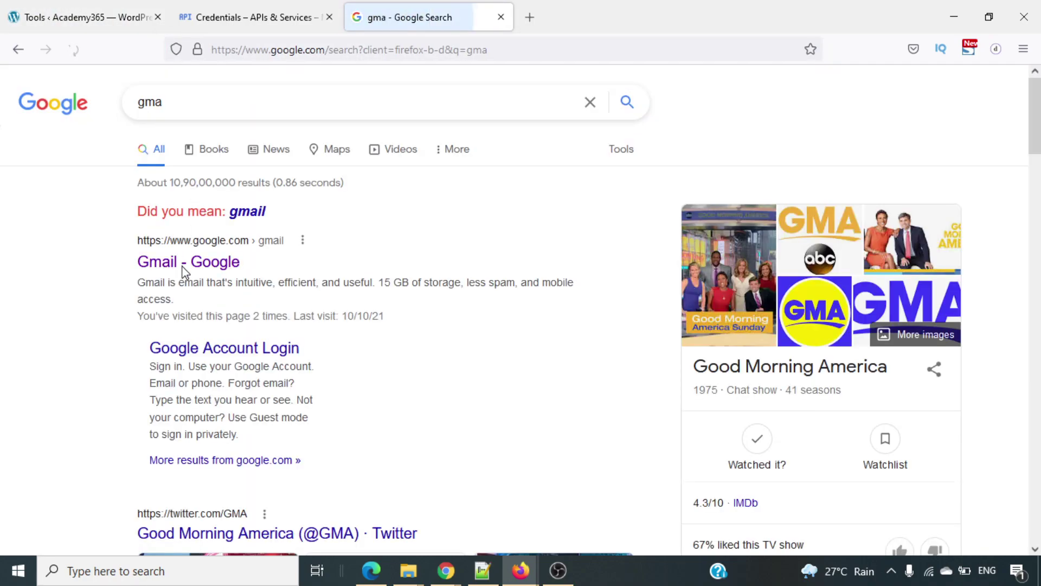
pyautogui.click(211, 259)
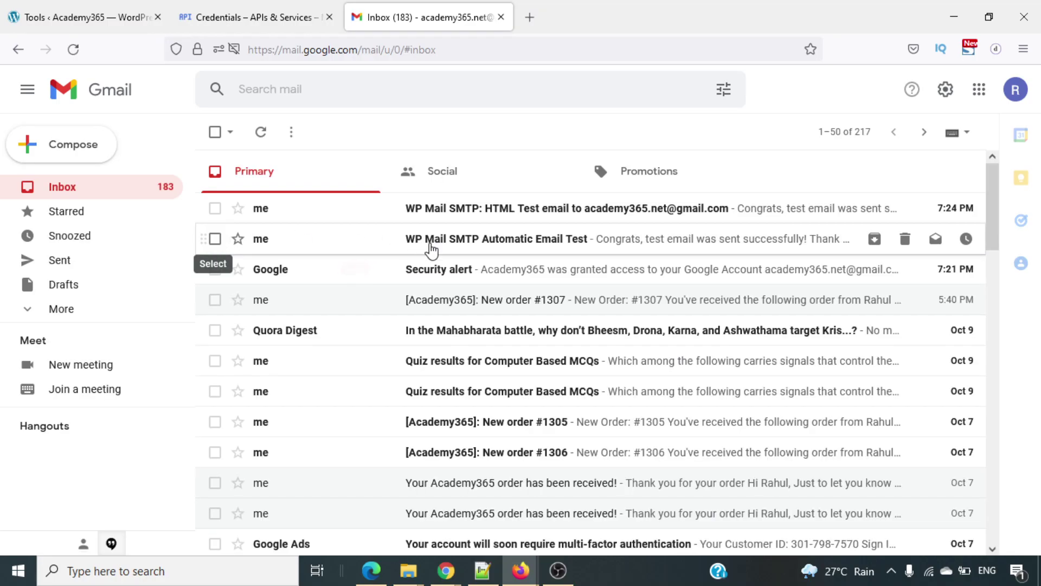
pyautogui.click(440, 216)
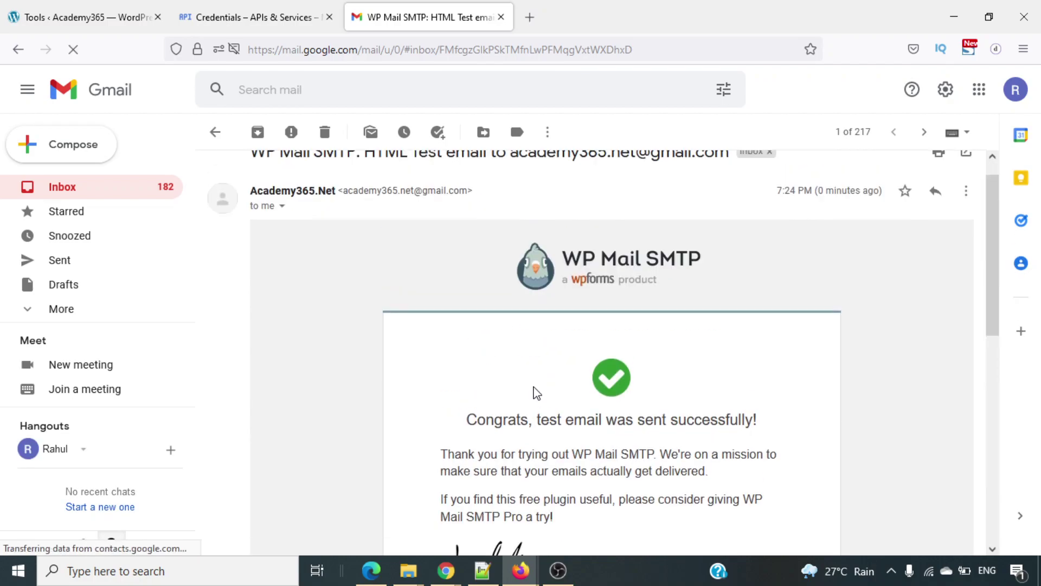
pyautogui.click(217, 11)
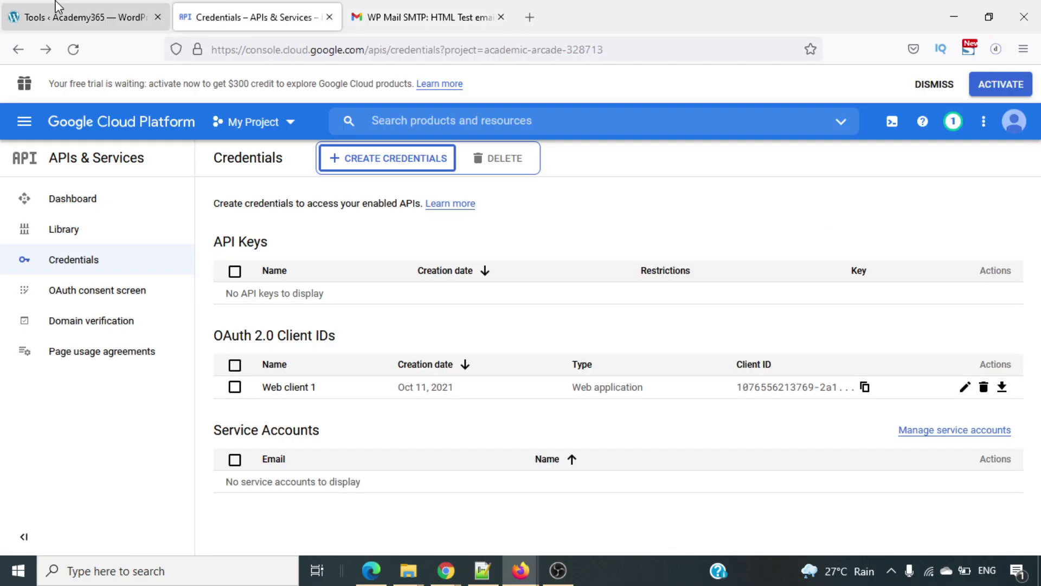
# Switch back to the WP Mail SMTP Tools Email Test page showing the successful send.
pyautogui.click(58, 8)
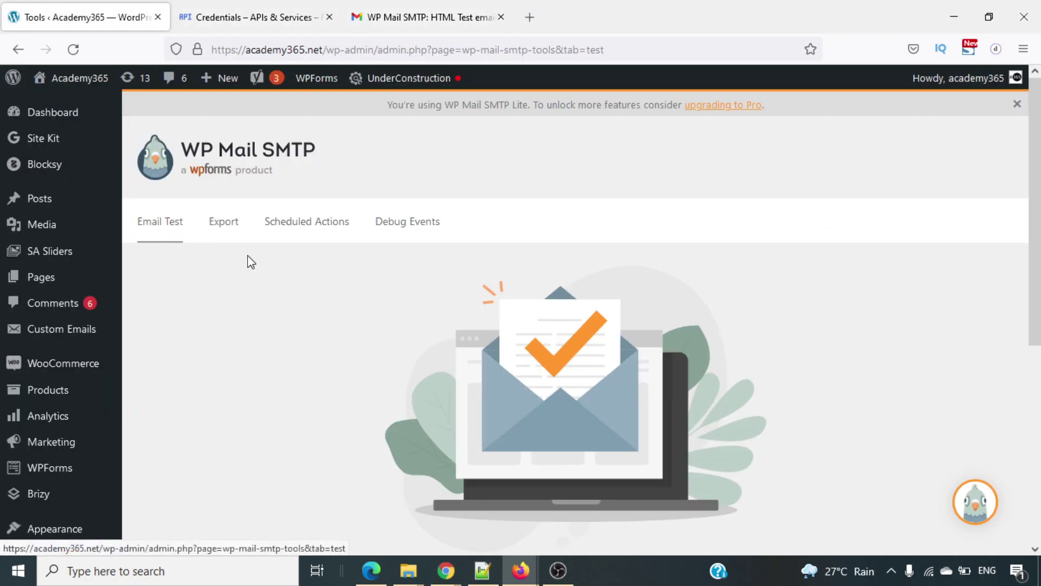